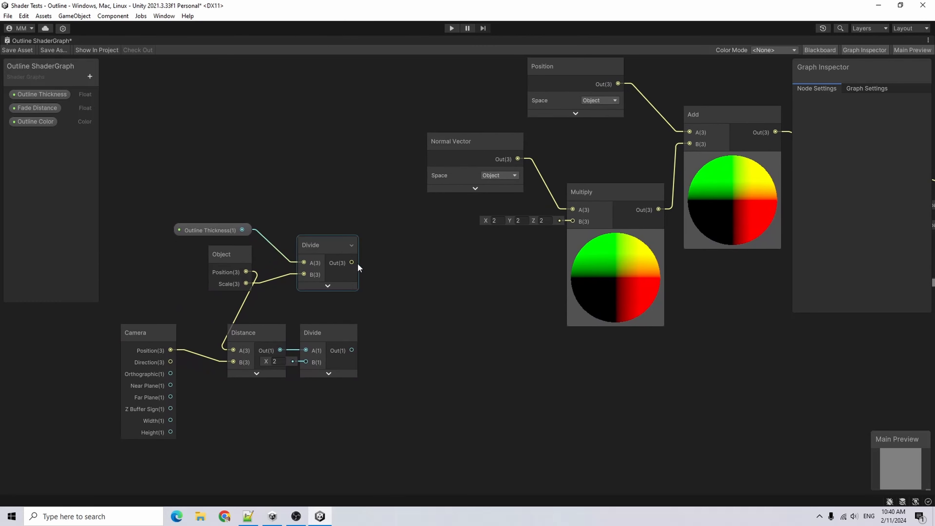
- Multiply the outputs of the two Divide nodes with a new Multiply node and connect its result to input B of the normal vector's Multiply
key(space)
text(mu)
key(Return)
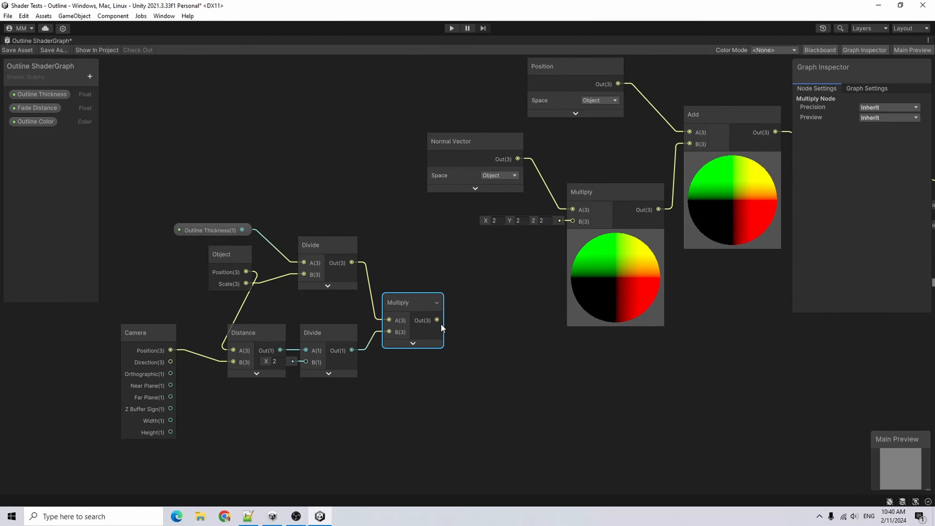
drag(437, 319, 576, 220)
- Move the whole group of outline thickness, object, camera, distance, divide and new multiply nodes away from the normal vector nodes
drag(443, 405, 98, 221)
drag(317, 245, 287, 213)
scroll(357, 275, down, 3)
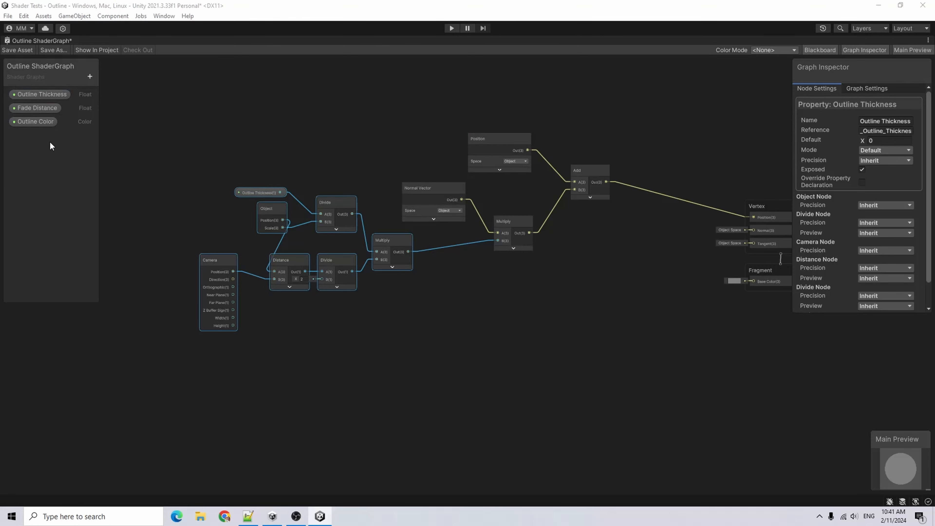
- Make the Outline Thickness property a Slider with a maximum of 0.05 and a default of 0.01
click(53, 93)
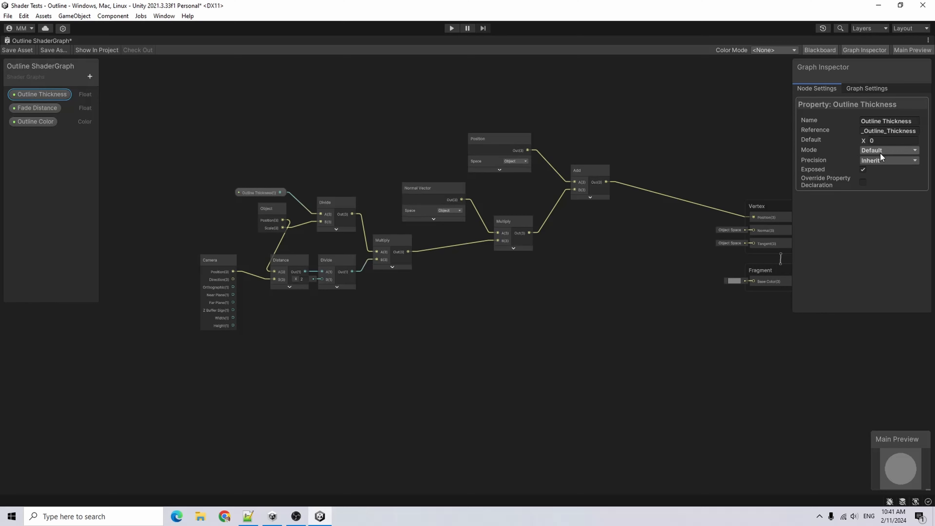
click(887, 149)
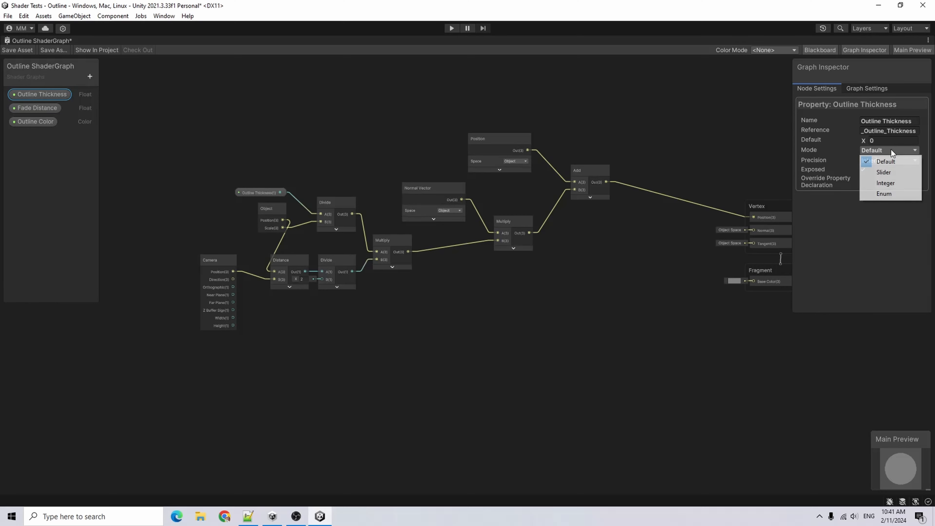
click(890, 166)
click(883, 159)
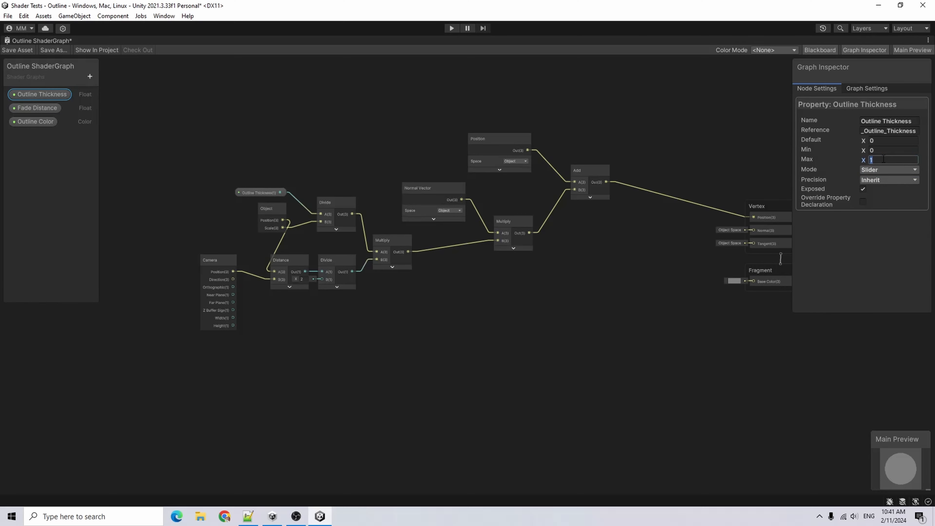
text(.05)
click(882, 140)
text(.01)
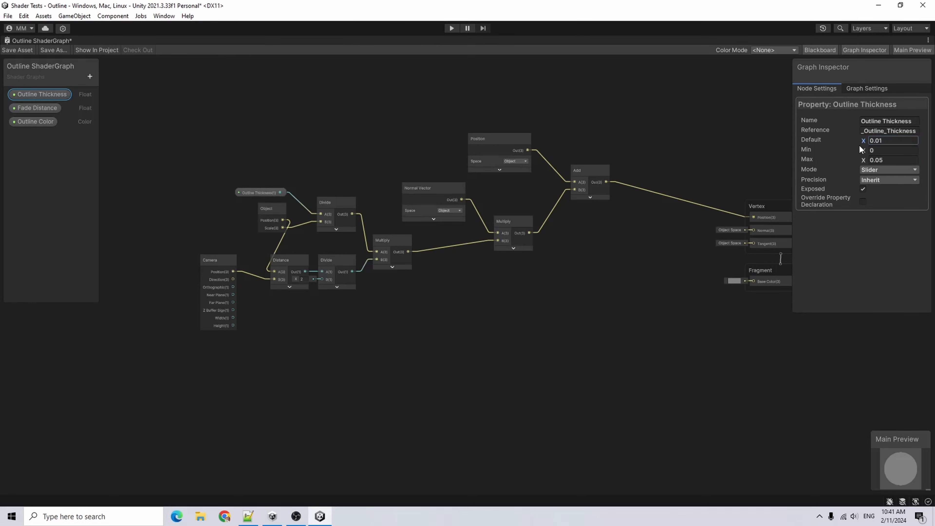
- Set the Fade Distance property's default value to 75
click(36, 122)
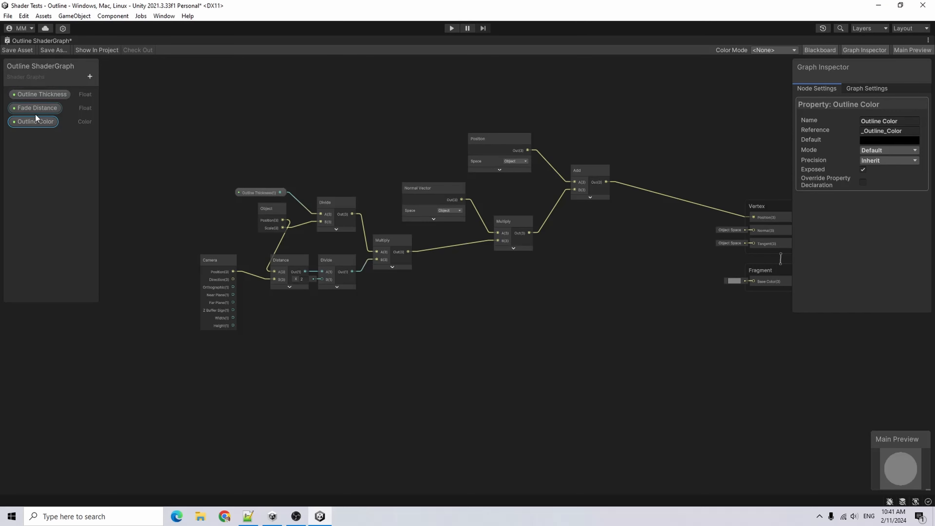
click(35, 112)
click(888, 139)
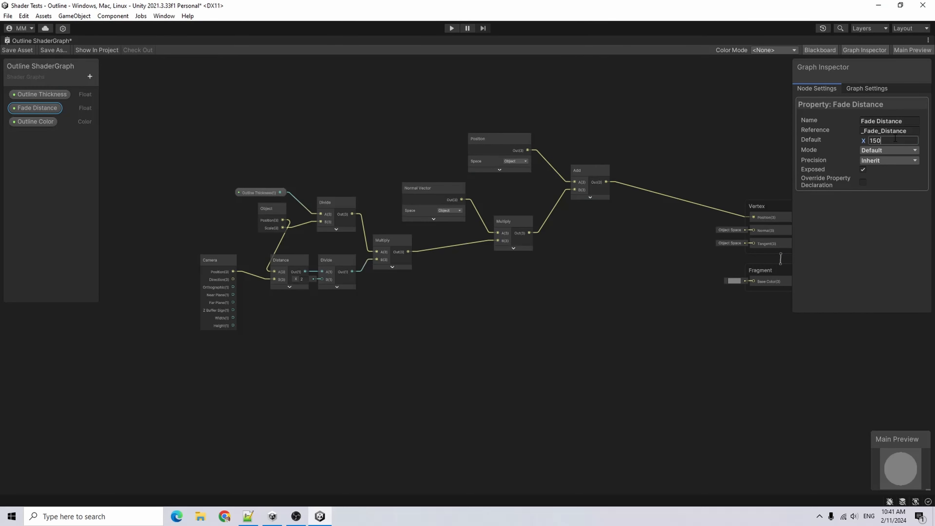
double_click(895, 141)
- Enable Alpha Clipping in the graph settings and save the shader graph asset
middle_drag(481, 256, 331, 260)
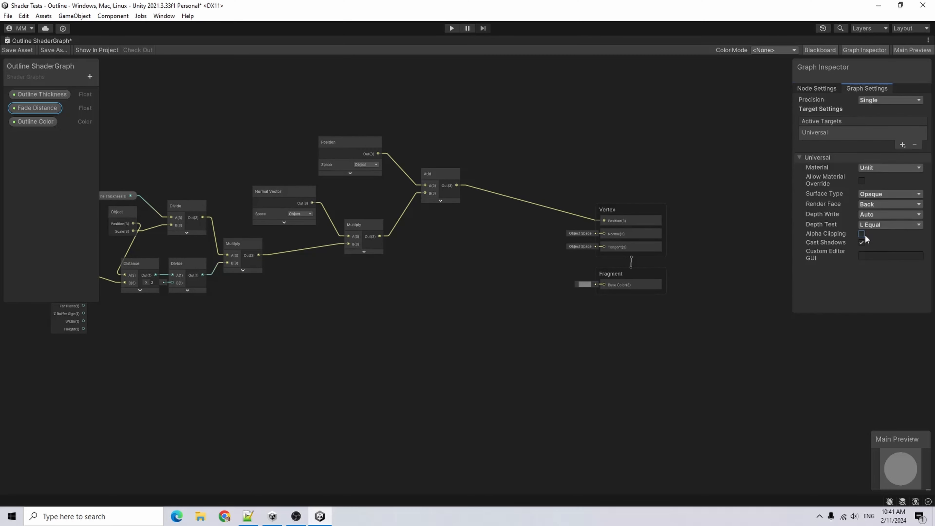
click(862, 234)
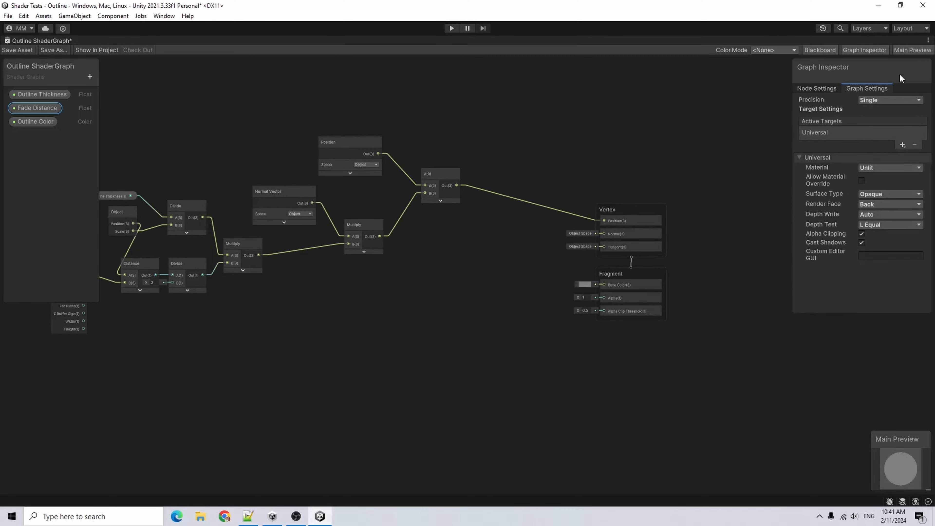
middle_drag(287, 190, 388, 156)
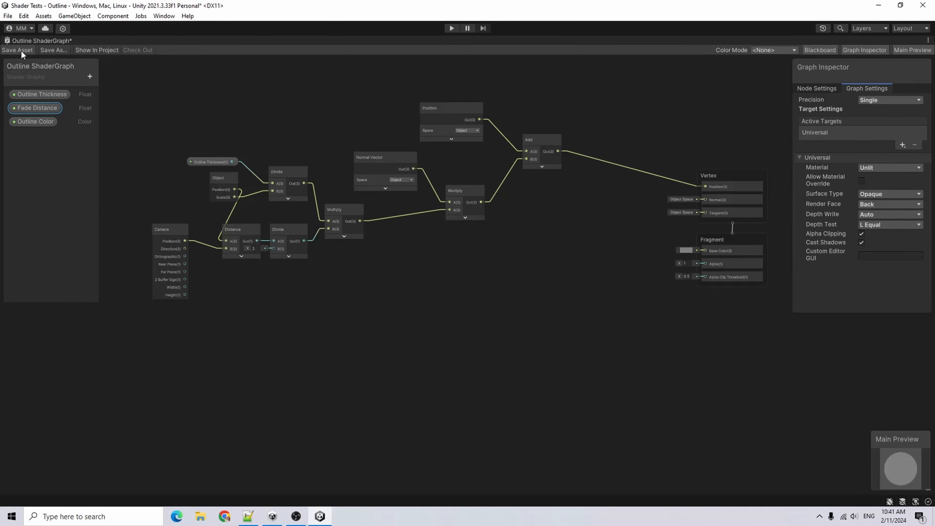
click(22, 50)
- Return to the scene and create a material named Outline from the Outline shader graph
double_click(30, 40)
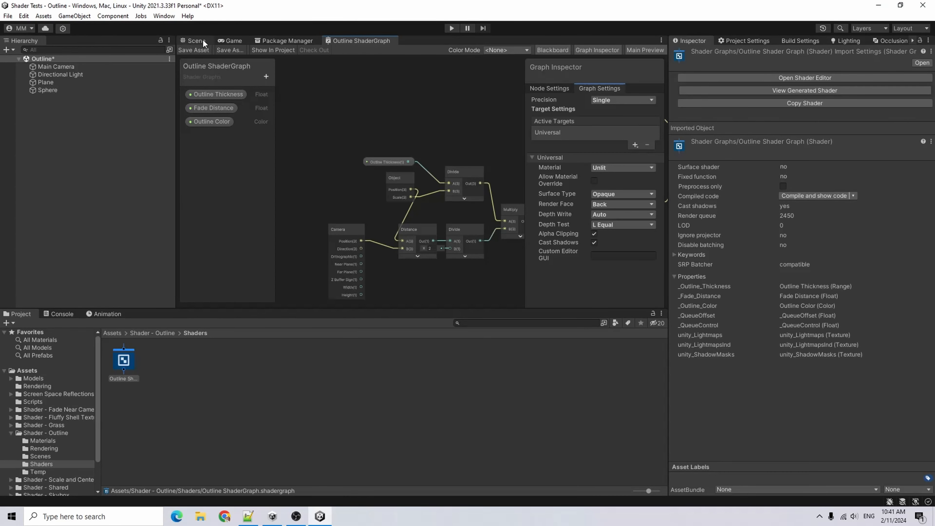
click(195, 40)
right_click(126, 355)
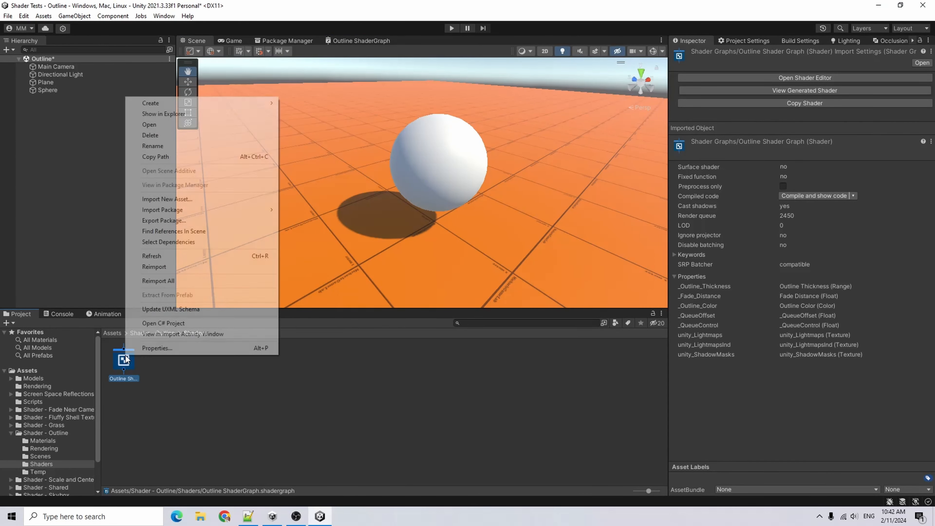
mouse_move(258, 104)
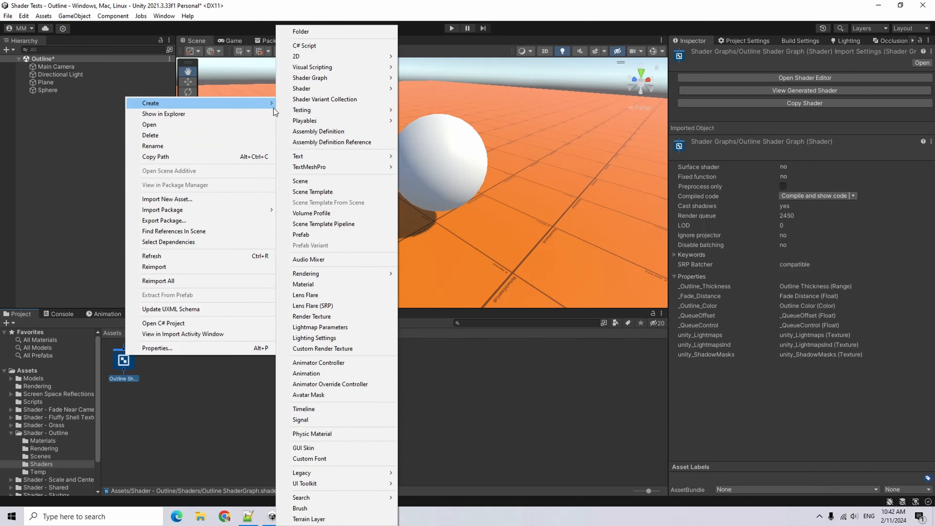
click(359, 285)
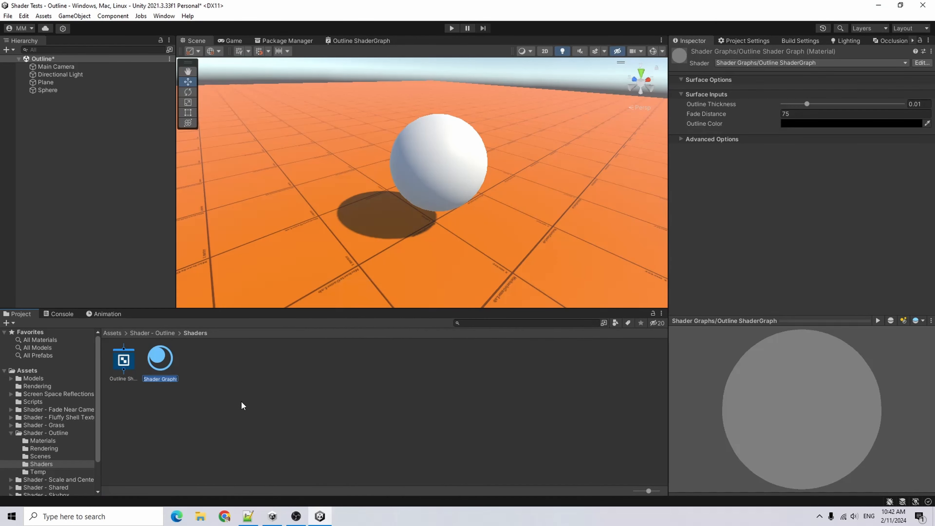
text(Outline)
- Add the Outline material to the Sphere's Mesh Renderer as a second material
click(438, 162)
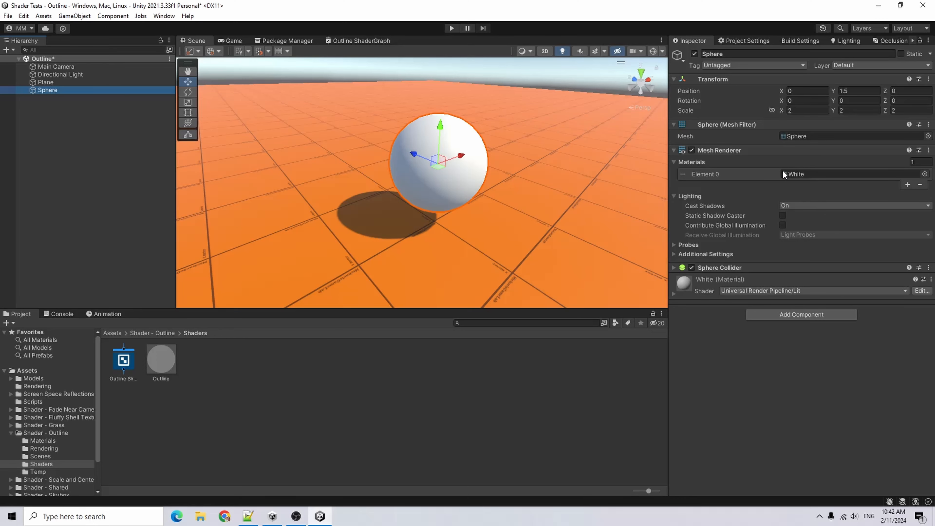
drag(160, 359, 727, 162)
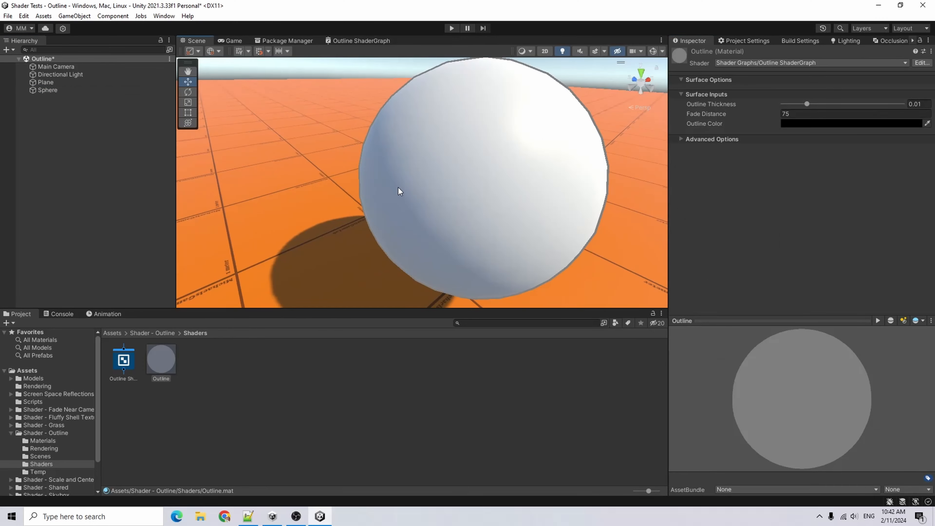
- Try a larger Outline Thickness on the Outline material and undo the change
alt+drag(396, 192, 529, 142)
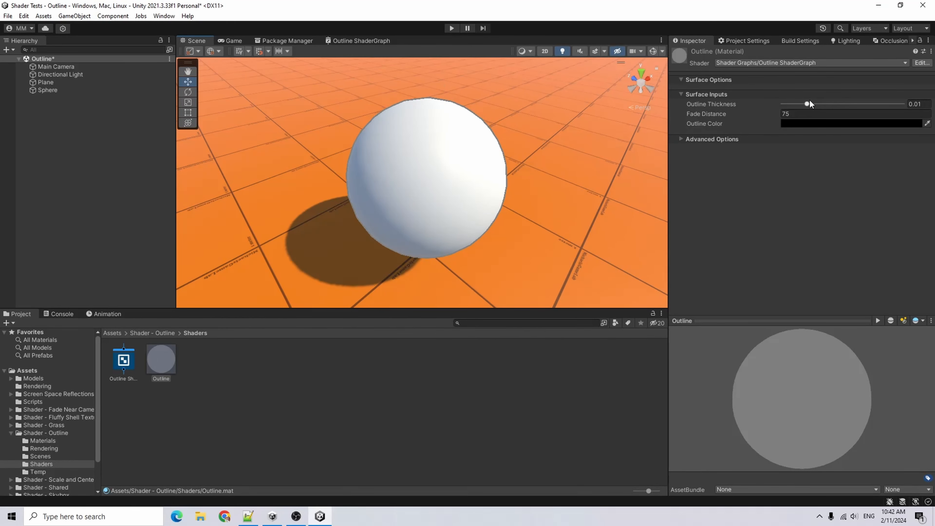
drag(812, 103, 848, 114)
key(ctrl+z)
- Connect the Outline Color property to the fragment's Base Color input and save the shader graph asset
double_click(367, 40)
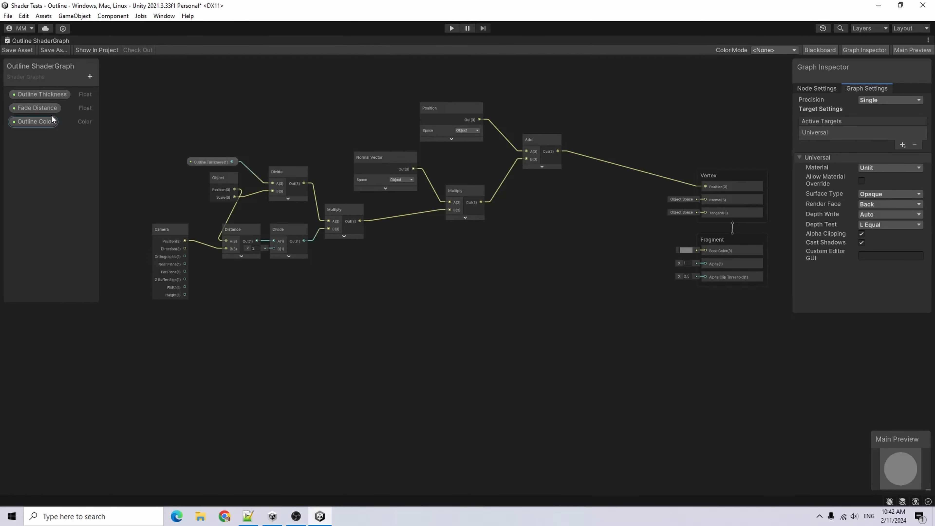
drag(52, 118, 706, 251)
drag(601, 244, 633, 246)
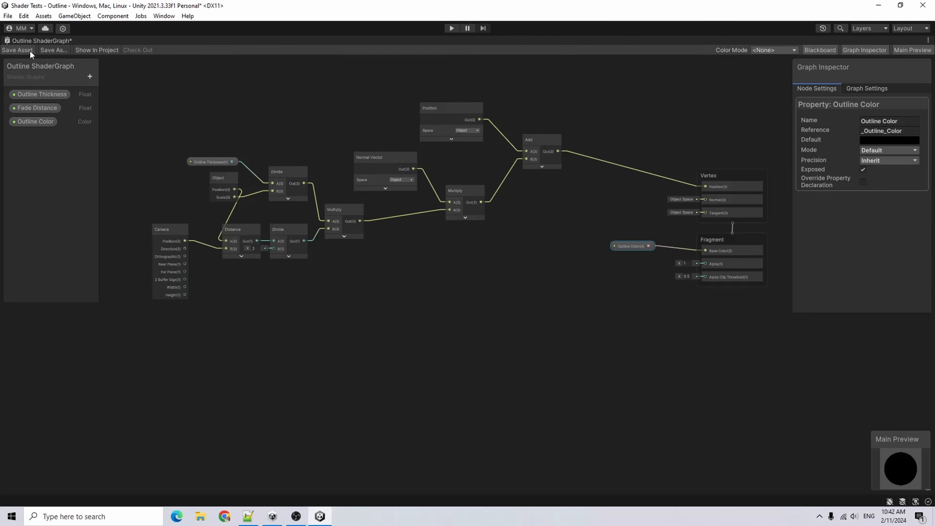
click(29, 50)
- Return to the scene and inspect the sphere's outline from several angles and at near and far distances
double_click(48, 40)
click(195, 40)
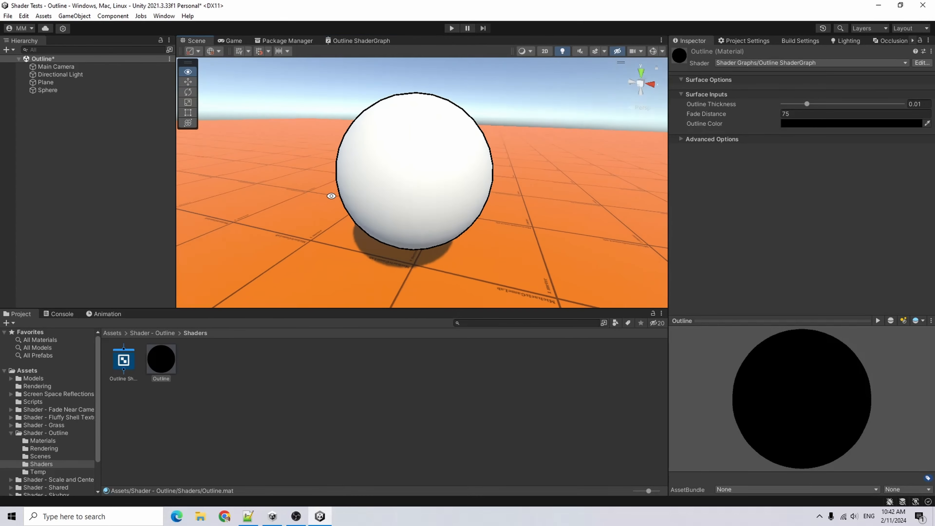
alt+drag(332, 196, 537, 210)
scroll(536, 210, down, 5)
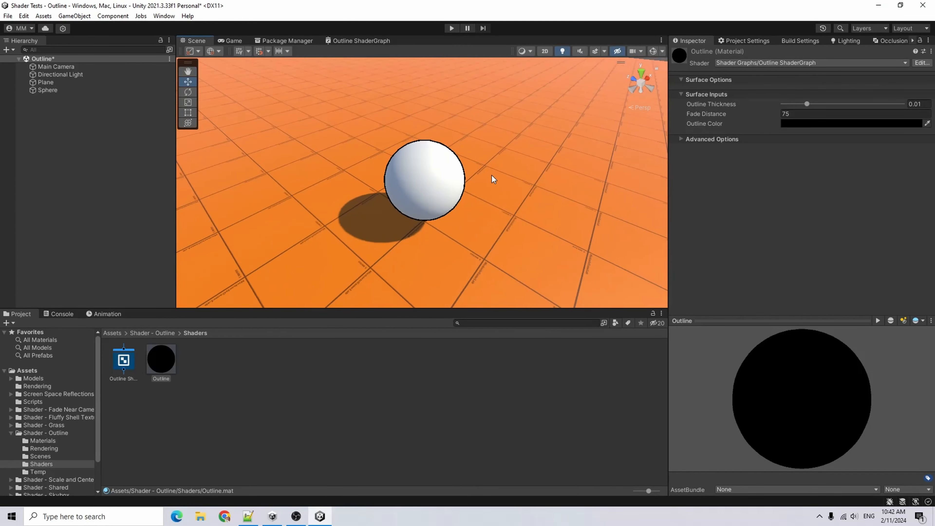
scroll(492, 179, down, 20)
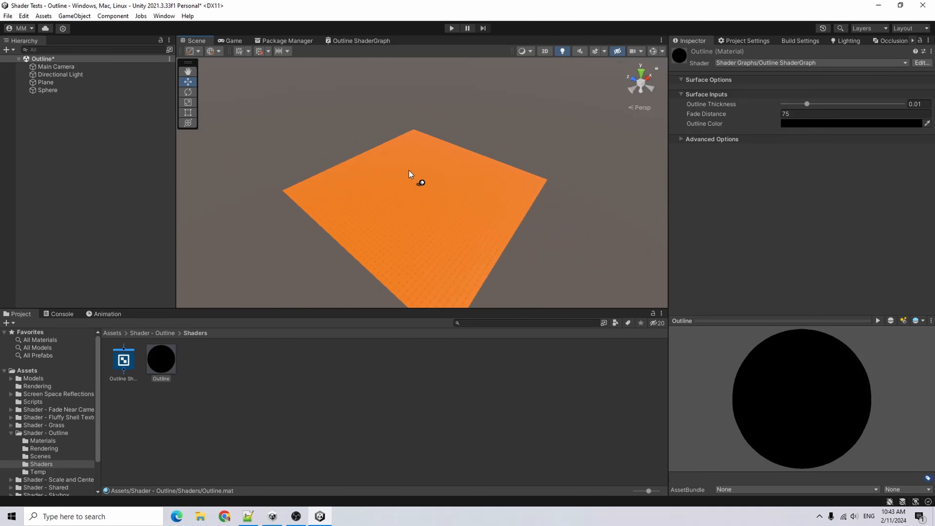
scroll(479, 219, up, 20)
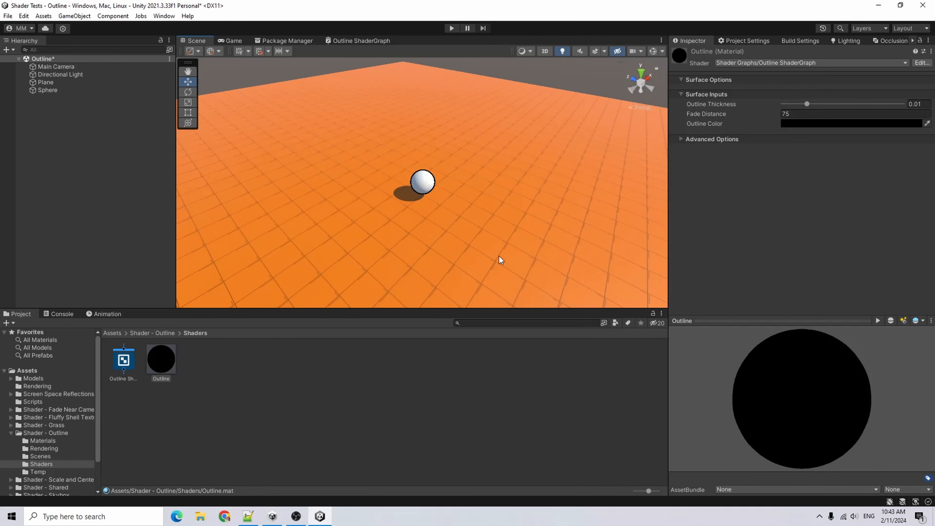
- Try different X and Y scale values on the Sphere to test the outline's thickness
click(423, 180)
drag(781, 110, 900, 108)
drag(833, 110, 881, 106)
scroll(569, 194, down, 3)
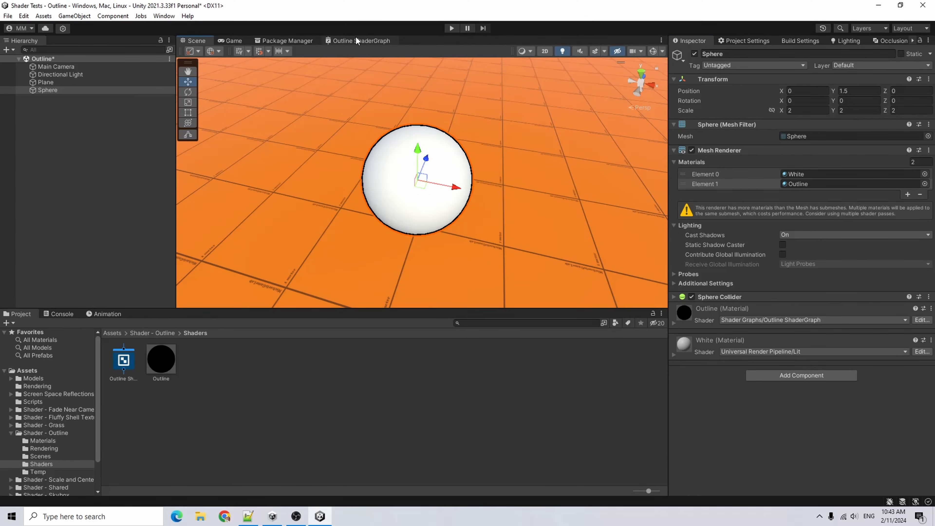
- Examine the sphere's outline from very far away, with the sphere deselected as well
double_click(356, 40)
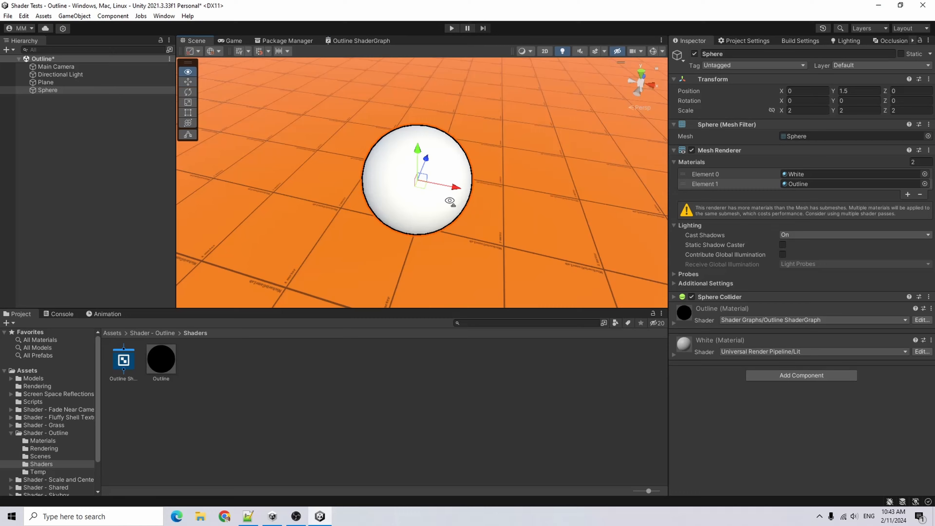
mouse_move(460, 203)
alt+mouse_down()
mouse_move(486, 203)
mouse_move(442, 202)
alt+mouse_up()
key(s)
right_drag(442, 202, 453, 241)
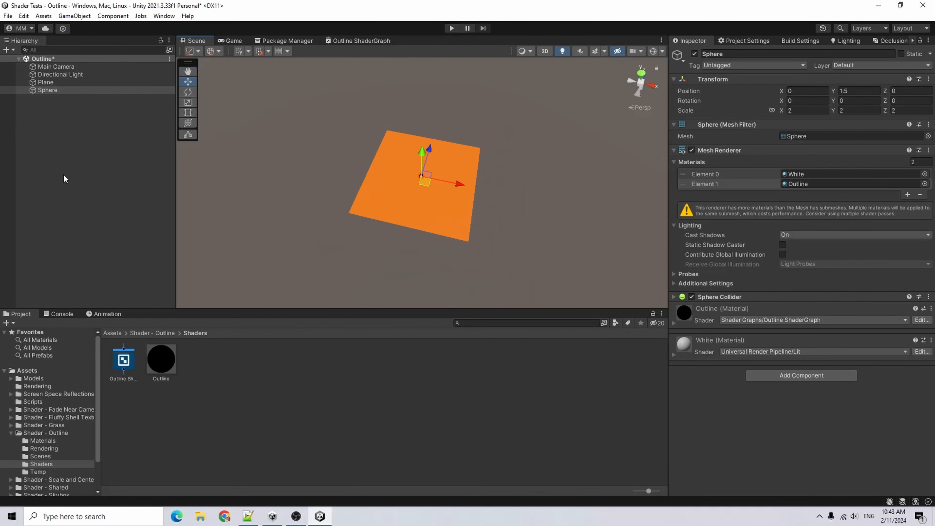
click(65, 162)
right_drag(379, 215, 388, 152)
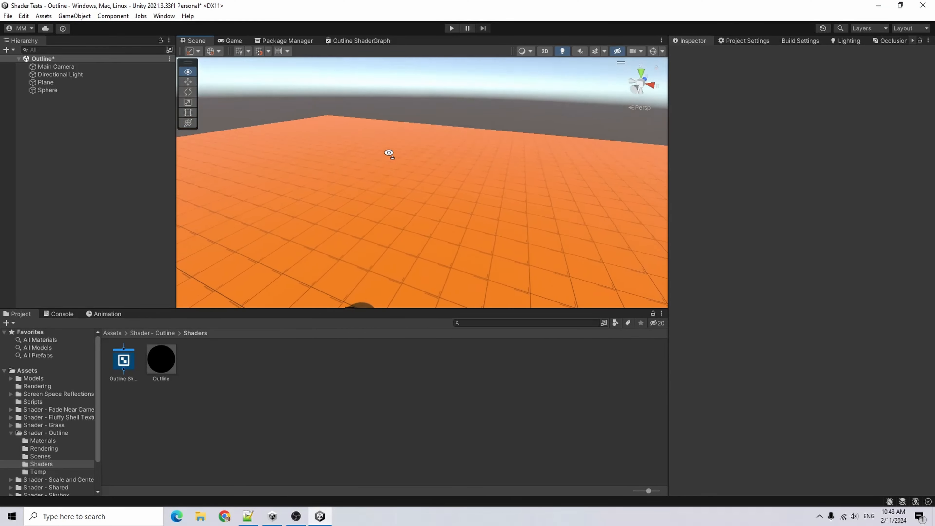
- Add a Fade Distance property node and a Subtract node to the Outline shader graph
click(361, 40)
double_click(361, 41)
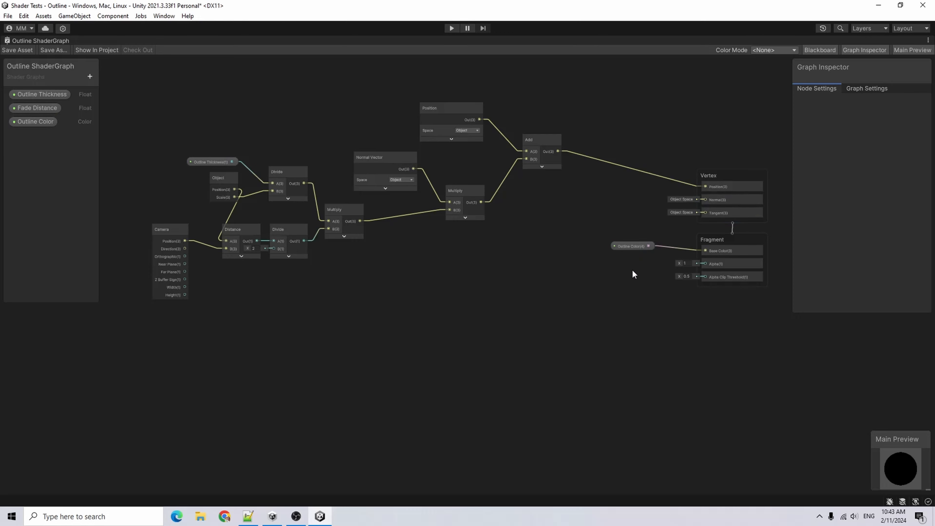
middle_drag(501, 302, 509, 335)
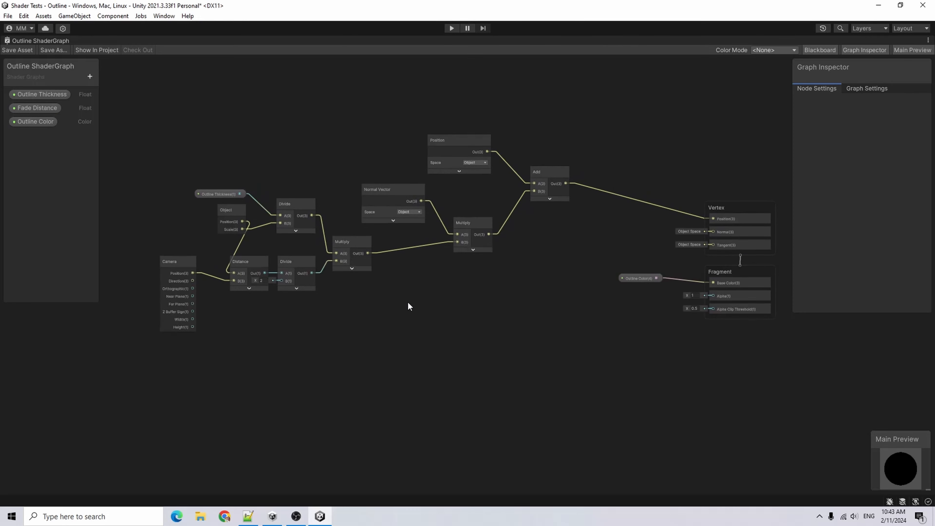
drag(49, 107, 398, 212)
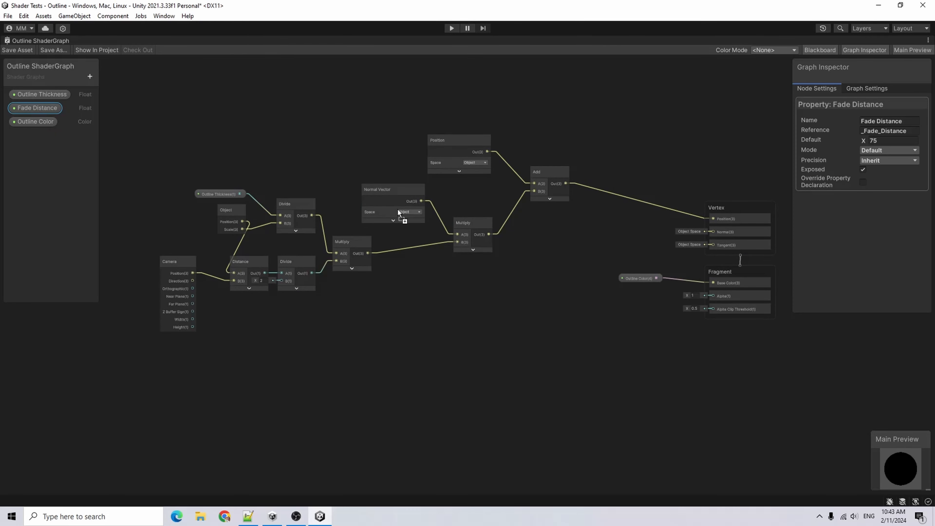
key(space)
text(sub)
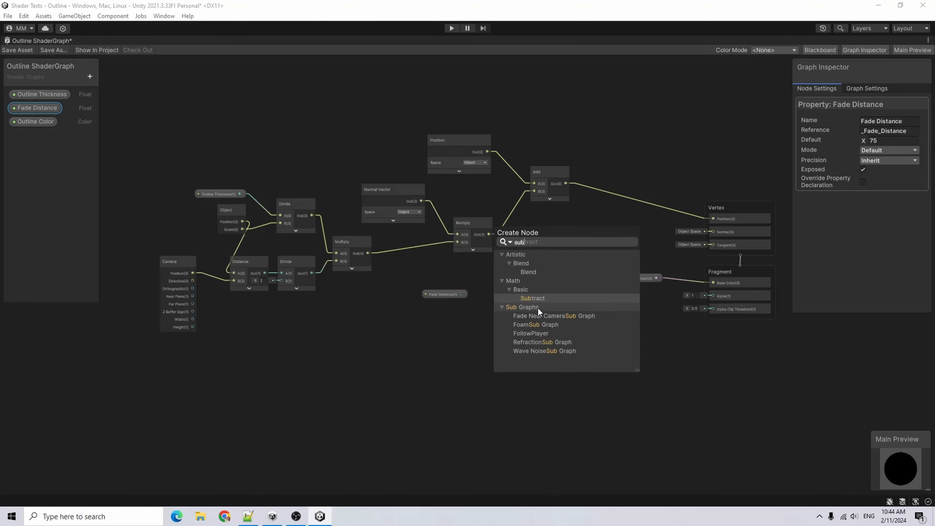
key(Return)
- Connect Fade Distance to the Subtract node's A input and arrange the two nodes beside each other
scroll(548, 310, up, 6)
middle_drag(553, 317, 610, 240)
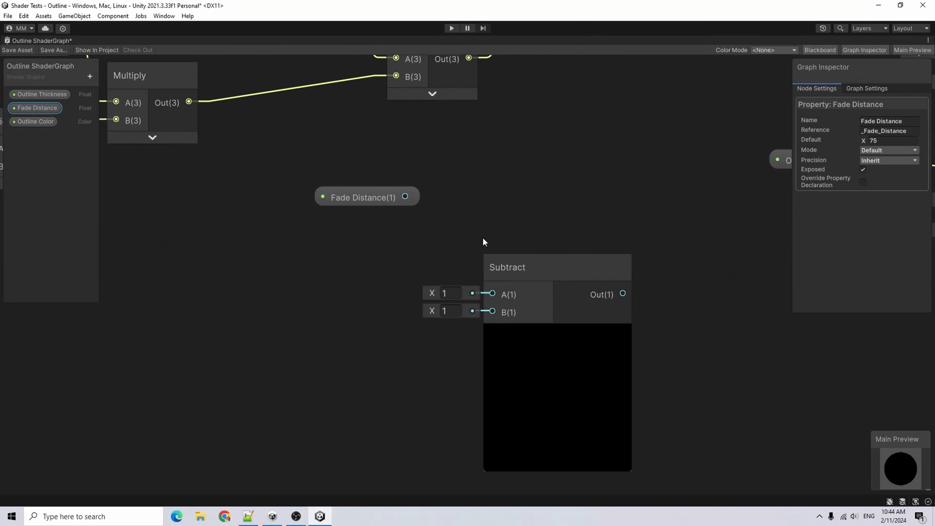
drag(405, 196, 492, 294)
drag(364, 199, 325, 224)
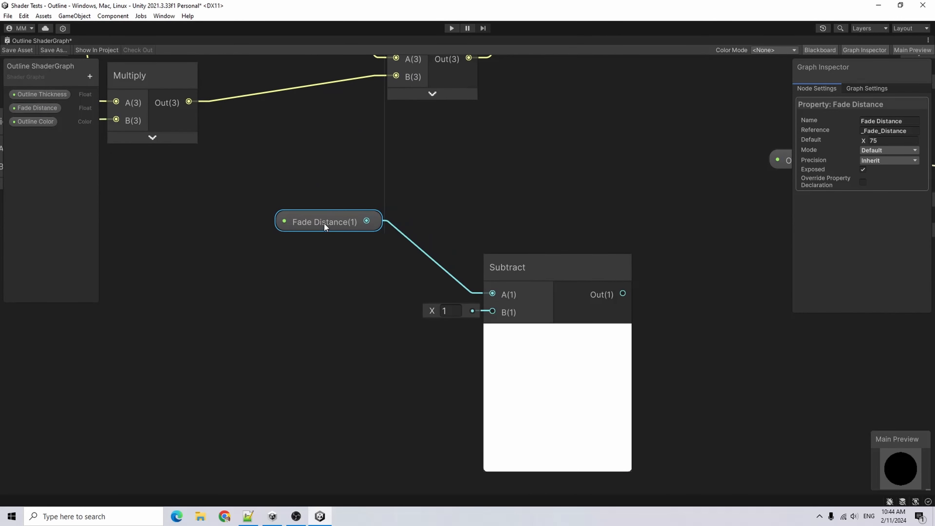
drag(511, 264, 495, 219)
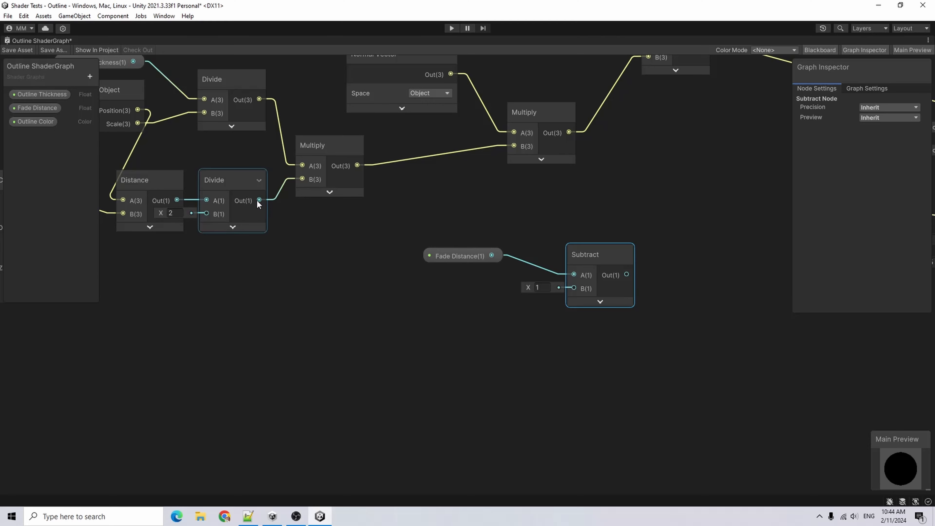
- Connect the distance Divide node's output to Subtract's B input and add a Divide node fed by Subtract's output
drag(259, 200, 661, 271)
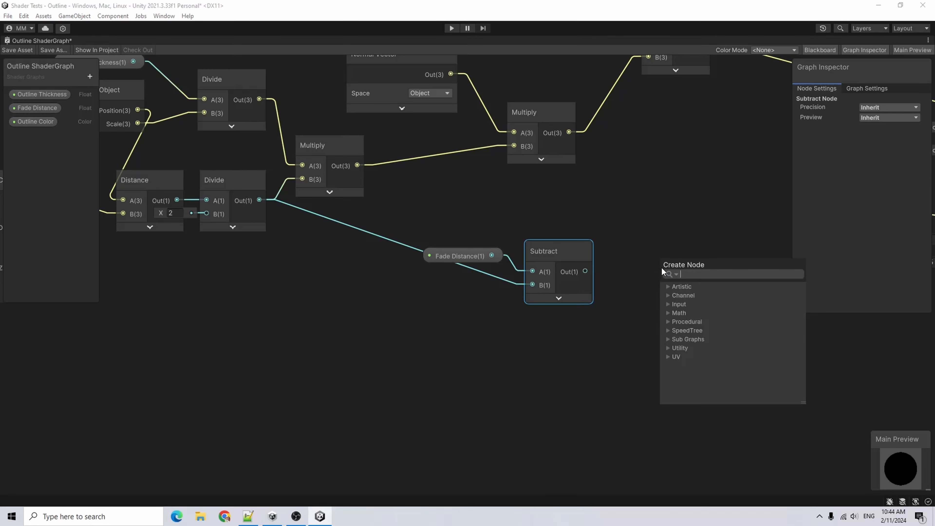
text(divide)
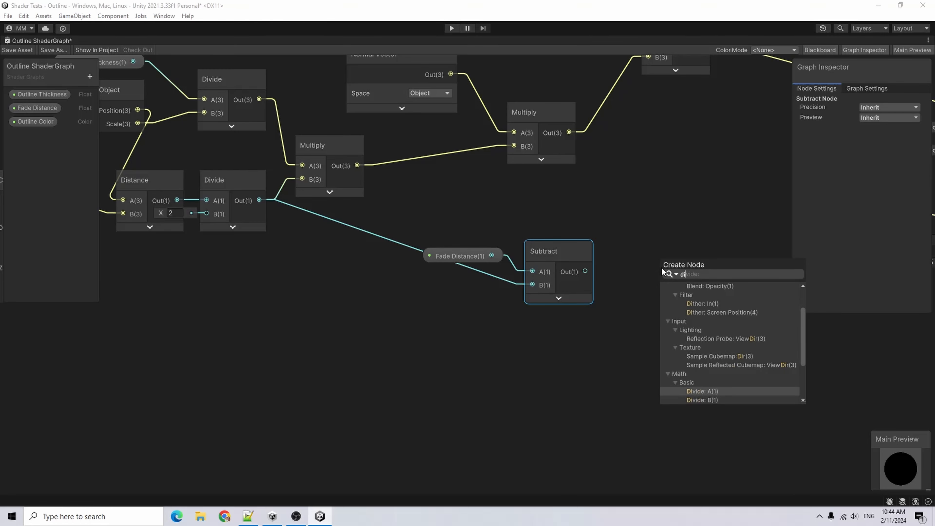
key(Return)
- Duplicate the Fade Distance property node and connect the copy to the new Divide node's B input
click(475, 256)
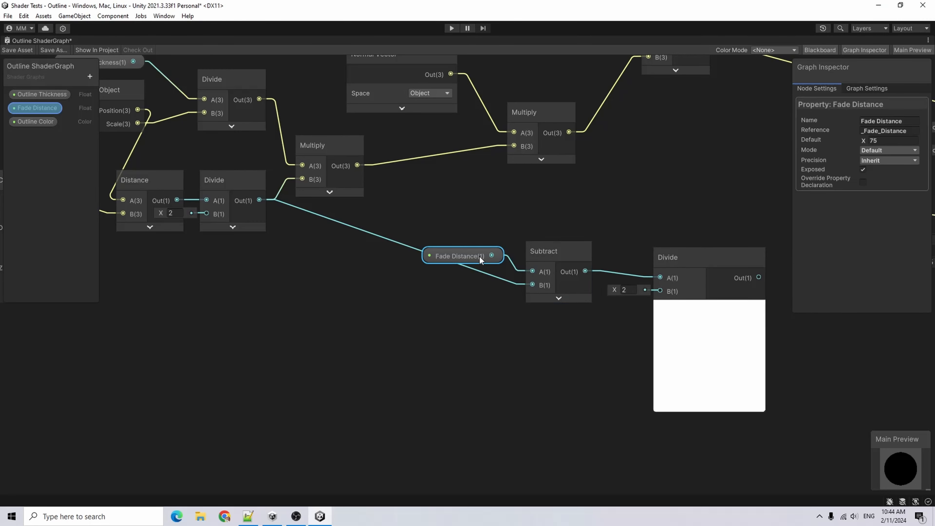
key(ctrl+c)
key(ctrl+v)
drag(594, 326, 664, 289)
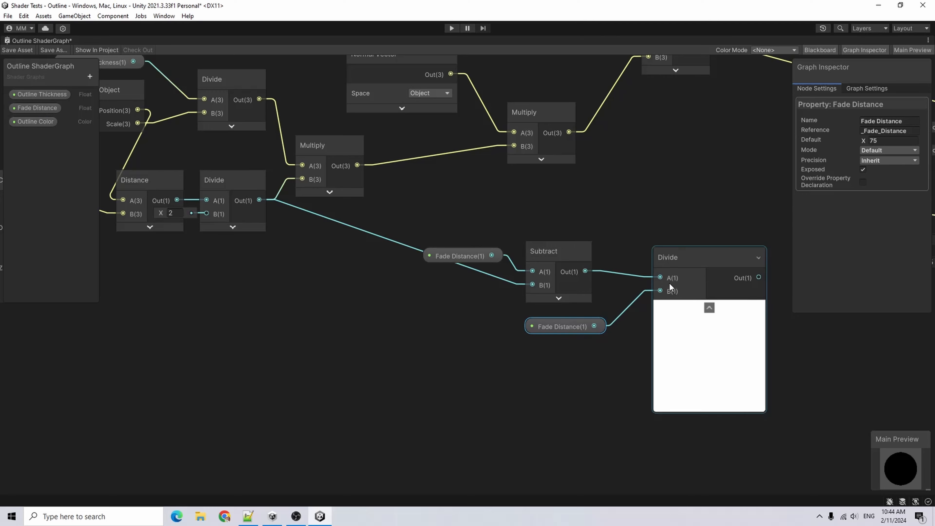
- Collapse the new Divide node's preview, add a Clamp node fed by it and connect Clamp to the Fragment's Alpha
middle_drag(734, 306, 517, 300)
click(493, 301)
drag(497, 271, 558, 285)
text(clamp)
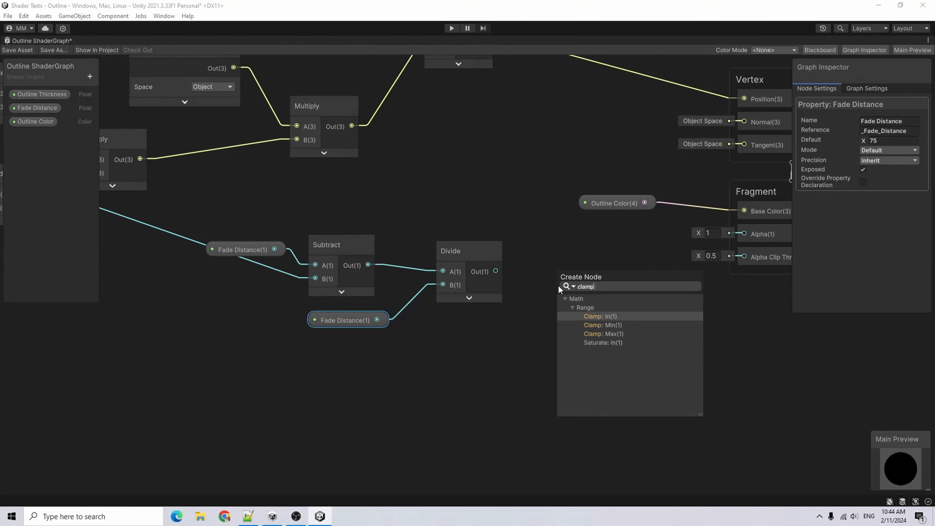
key(Return)
click(607, 333)
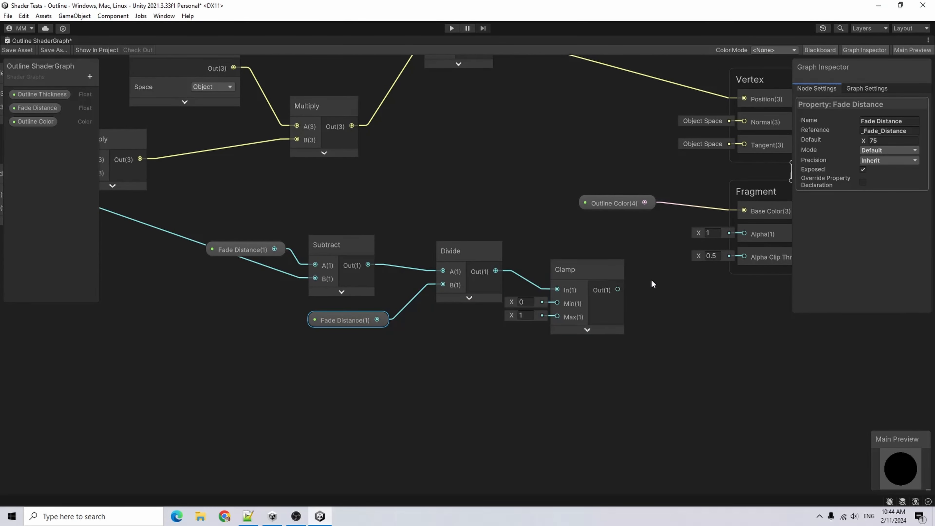
middle_drag(651, 279, 530, 273)
drag(482, 290, 608, 235)
- Save the shader graph and view the sphere's outline from farther away in the scene
double_click(33, 41)
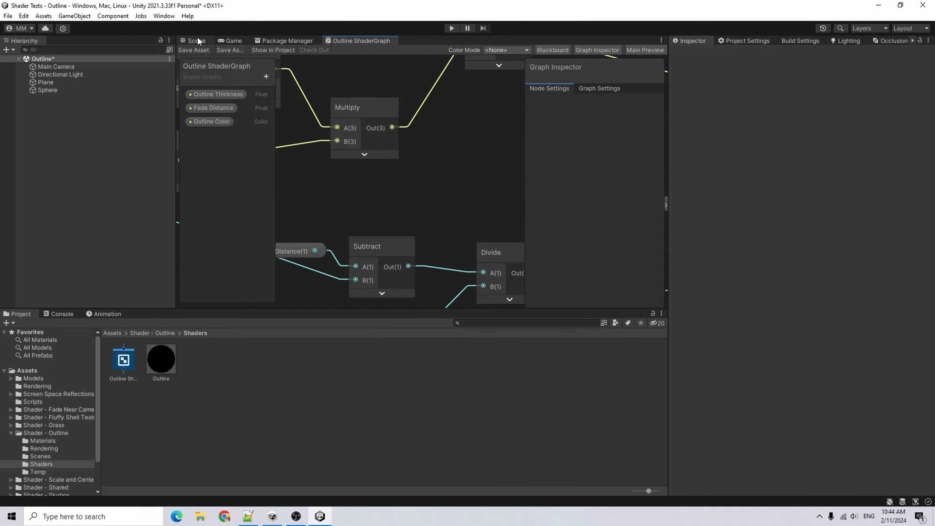
click(197, 40)
right_drag(355, 173, 444, 220)
key(s)
click(355, 39)
double_click(356, 40)
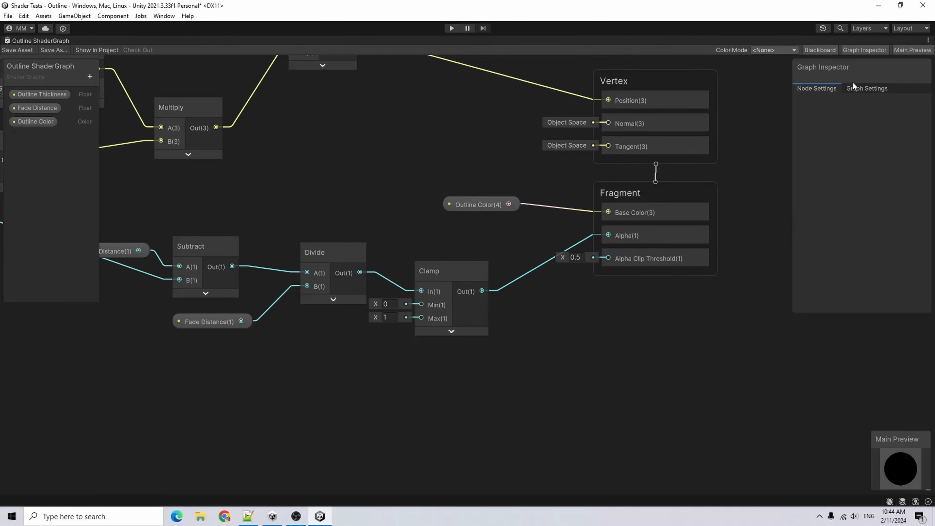
- Disable Alpha Clipping and set Surface Type to Transparent in the graph's settings, and save the shader graph
click(851, 89)
click(862, 234)
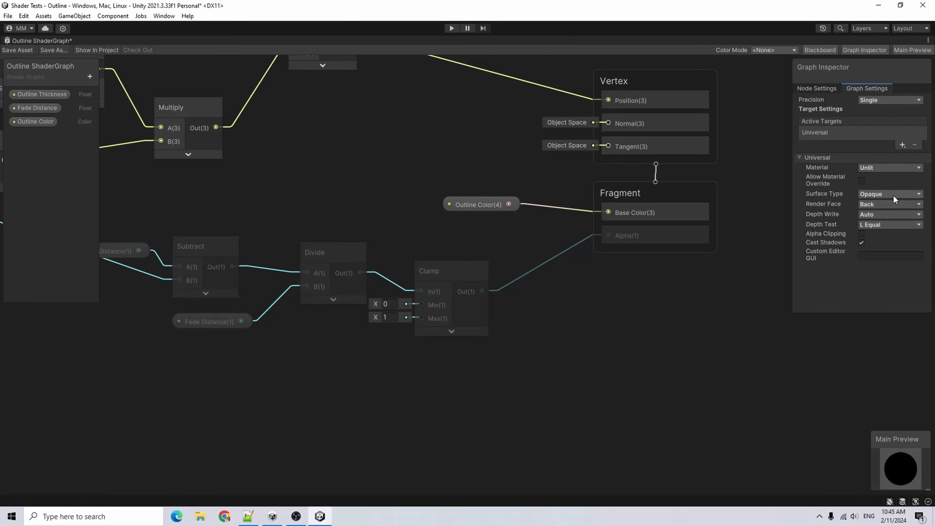
click(892, 195)
click(899, 213)
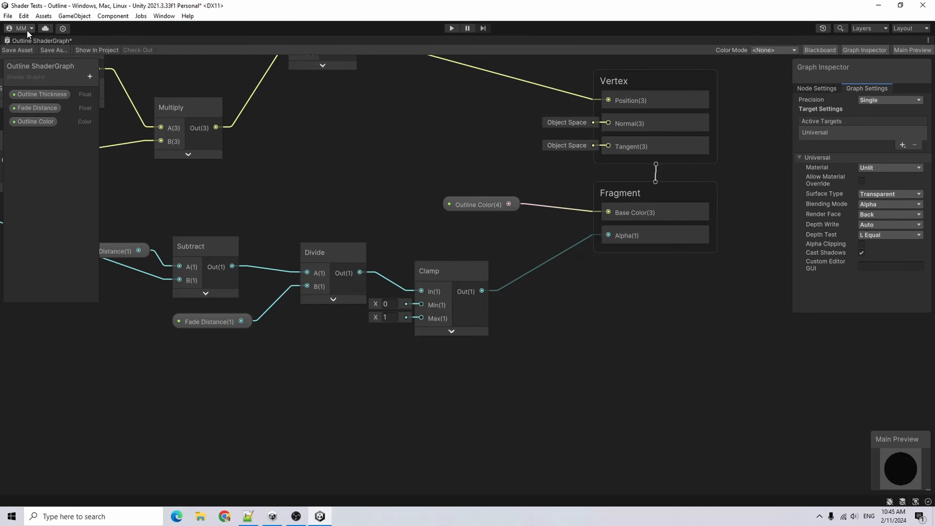
click(26, 53)
- Examine the sphere's outline in the scene from far, near and different angles, including with the sphere selected
key(shift+space)
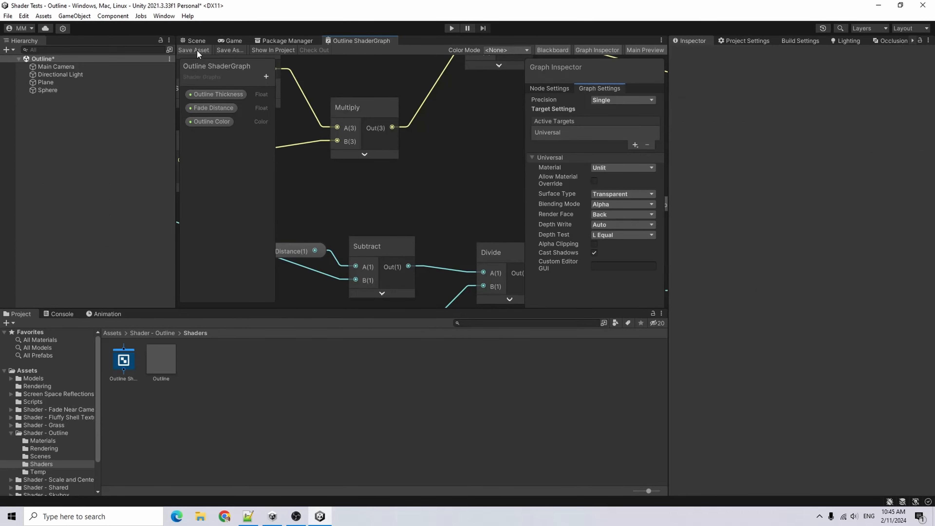
click(193, 41)
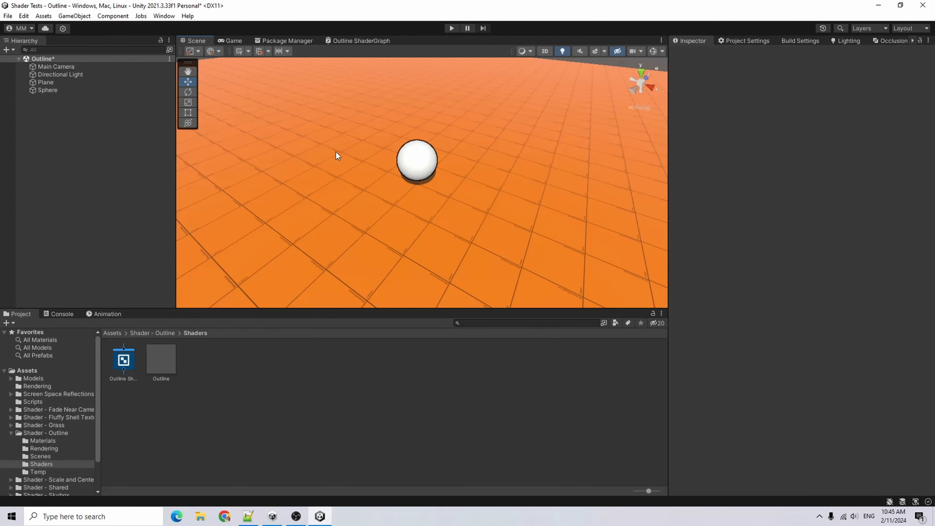
right_drag(336, 155, 372, 136)
key(s)
key(w)
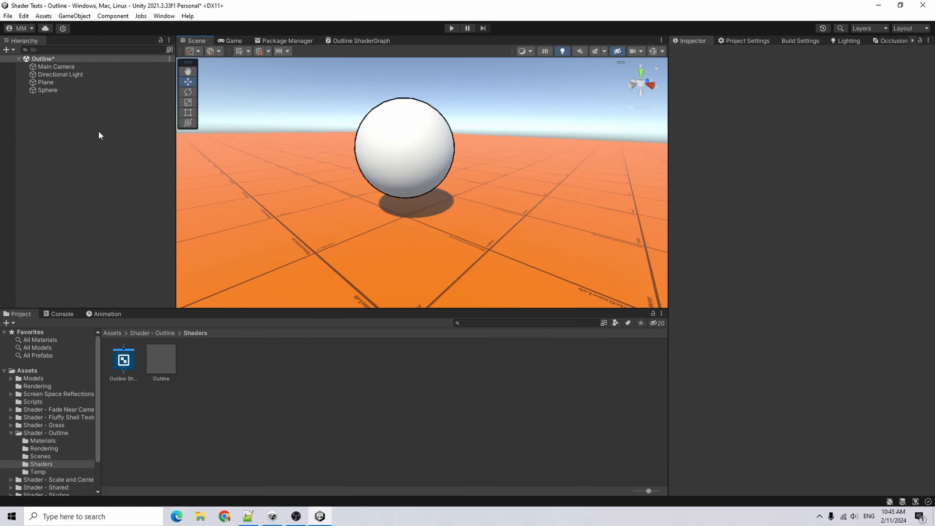
click(382, 121)
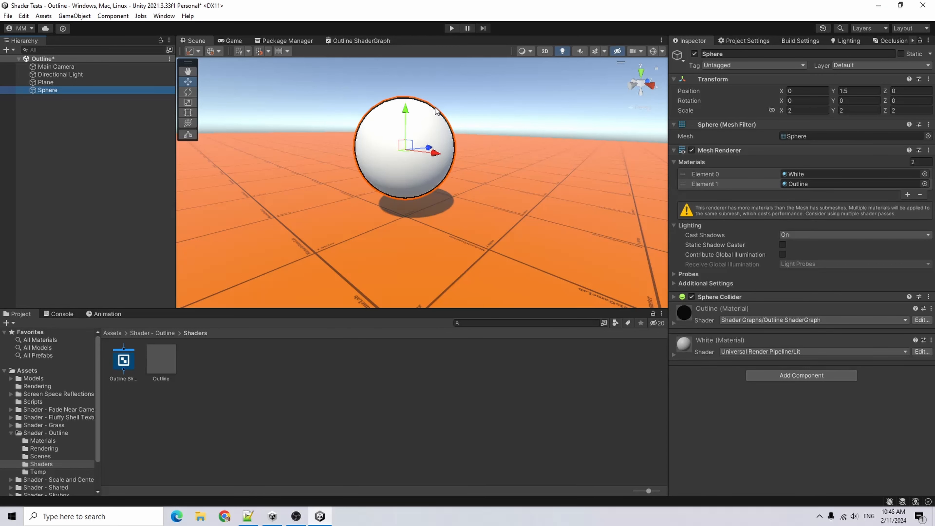
click(102, 127)
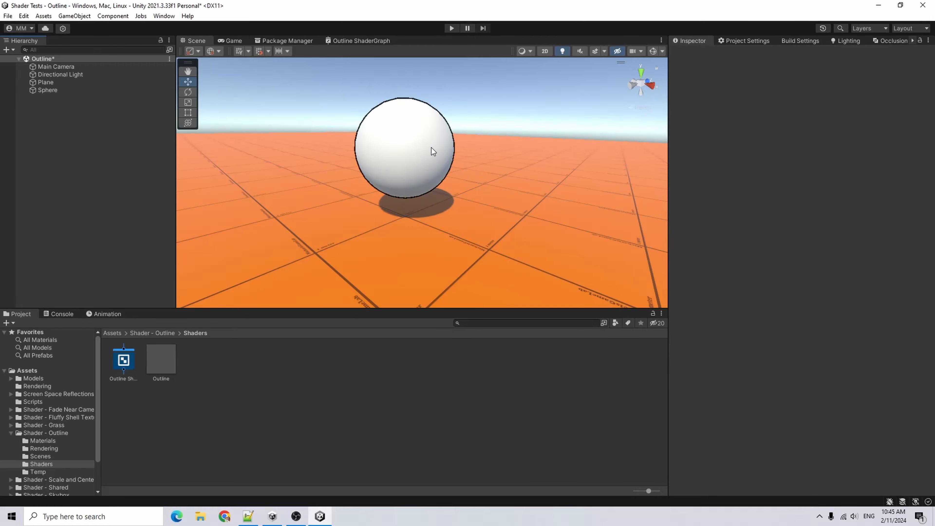
right_drag(471, 155, 205, 146)
alt+drag(484, 267, 473, 237)
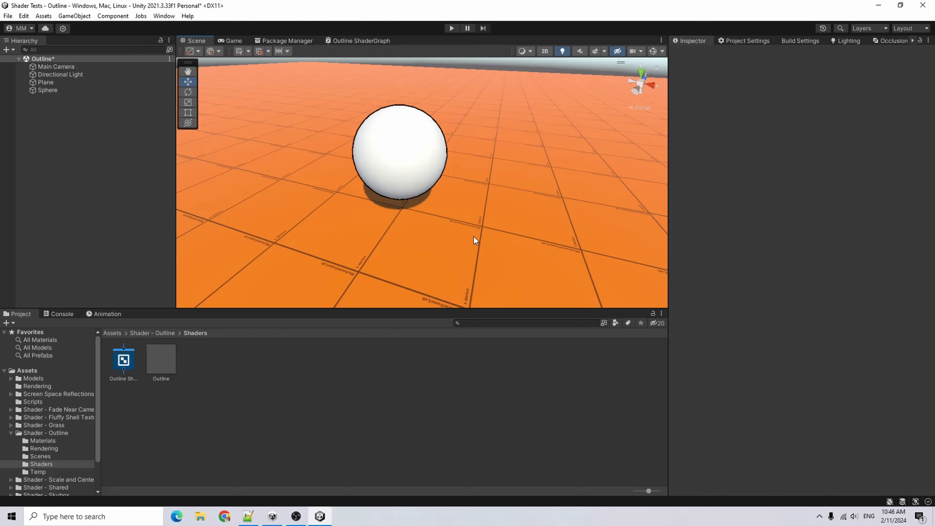
right_click(78, 166)
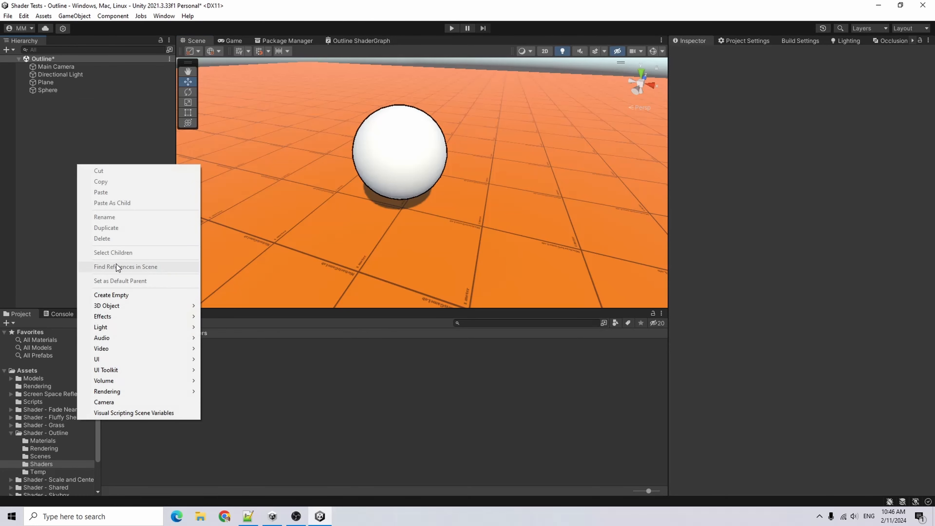
click(50, 177)
scroll(75, 438, down, 3)
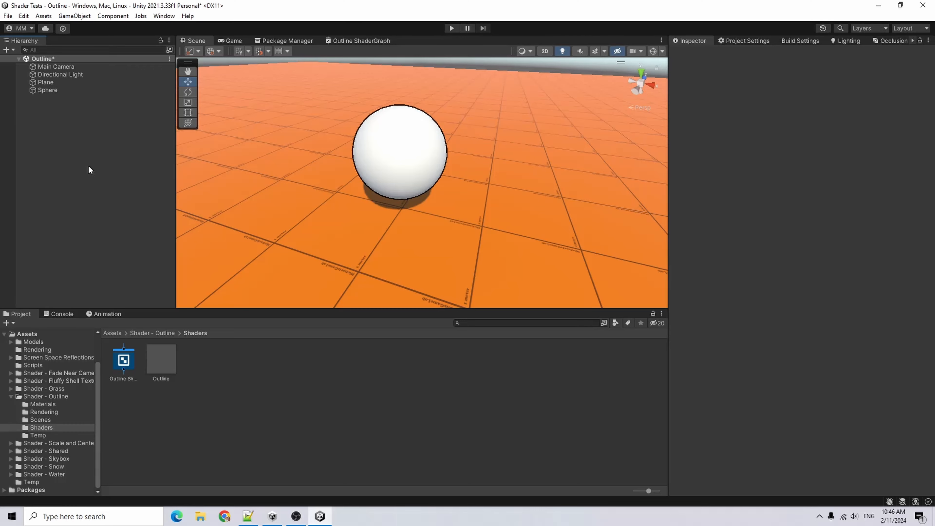
- Minimise Unity and open Blender from the desktop
click(879, 5)
double_click(832, 66)
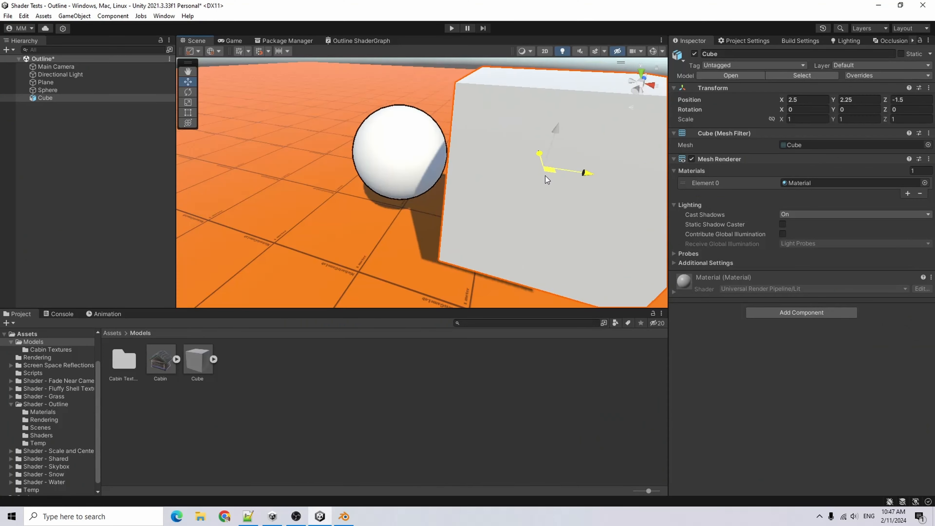
- Move the Cube beside the sphere to a Z position of 0.75 and frame it in the scene
drag(546, 173, 551, 134)
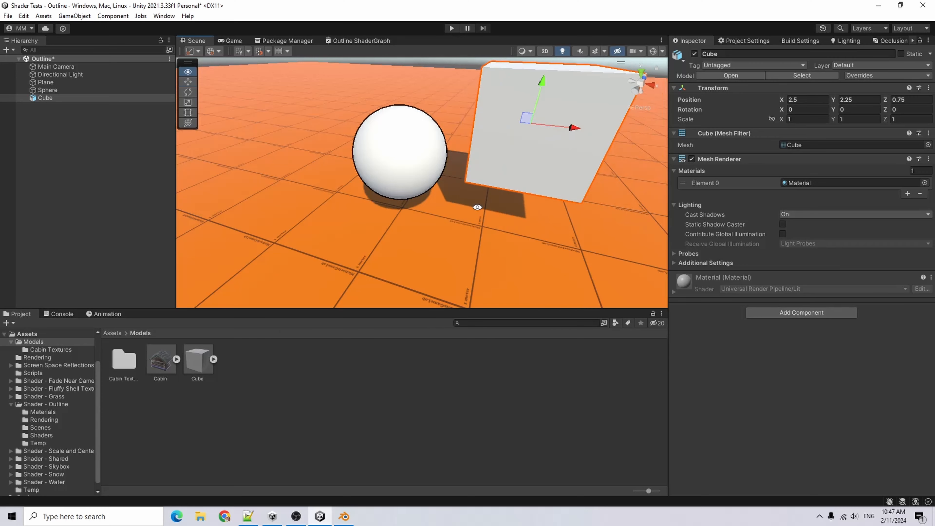
click(195, 370)
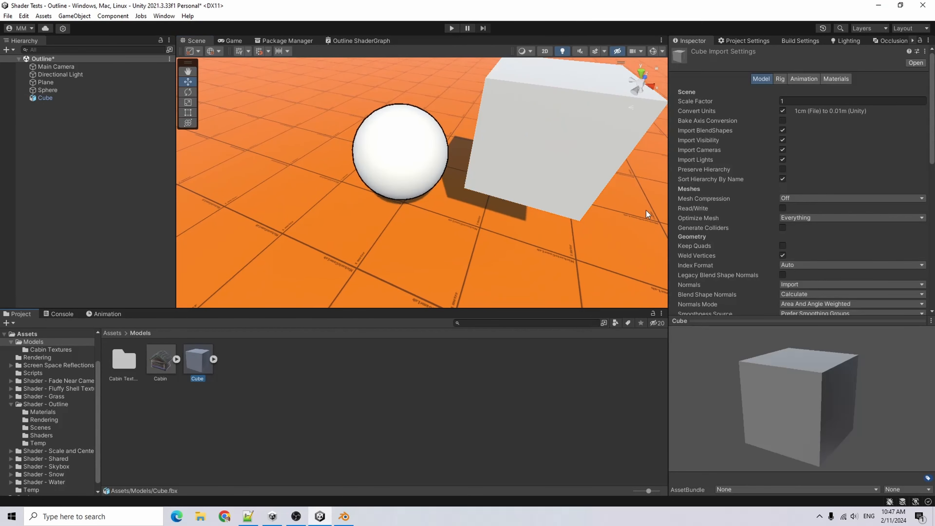
double_click(45, 97)
- Add the Outline material from the Shader - Outline Shaders folder to the Cube's Mesh Renderer materials
scroll(73, 413, down, 1)
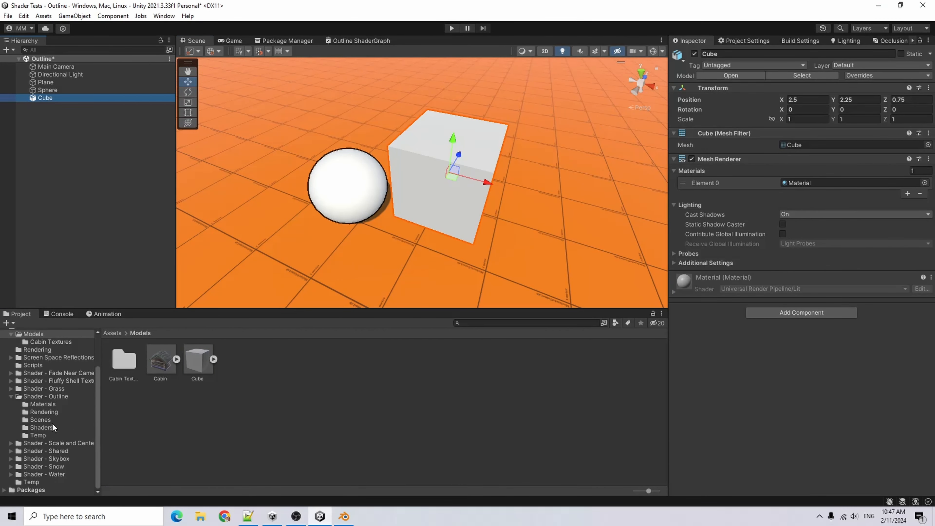
click(52, 426)
drag(171, 359, 777, 173)
click(501, 362)
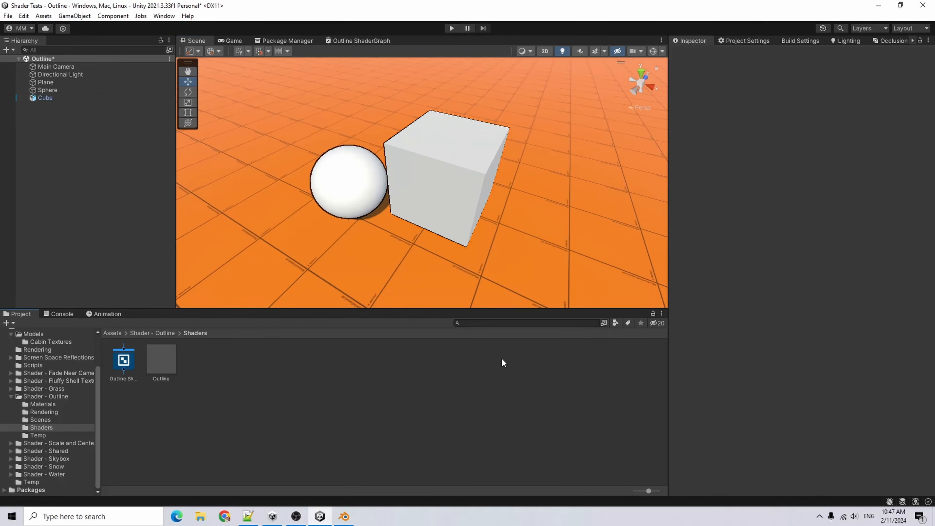
- Set the Outline material's Outline Thickness to 0.05
alt+drag(479, 221, 474, 197)
click(161, 359)
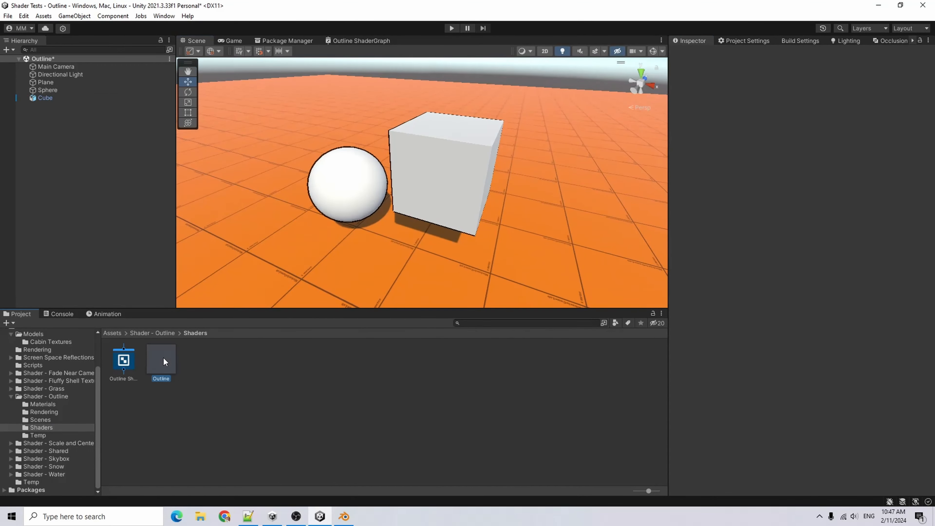
drag(807, 104, 902, 104)
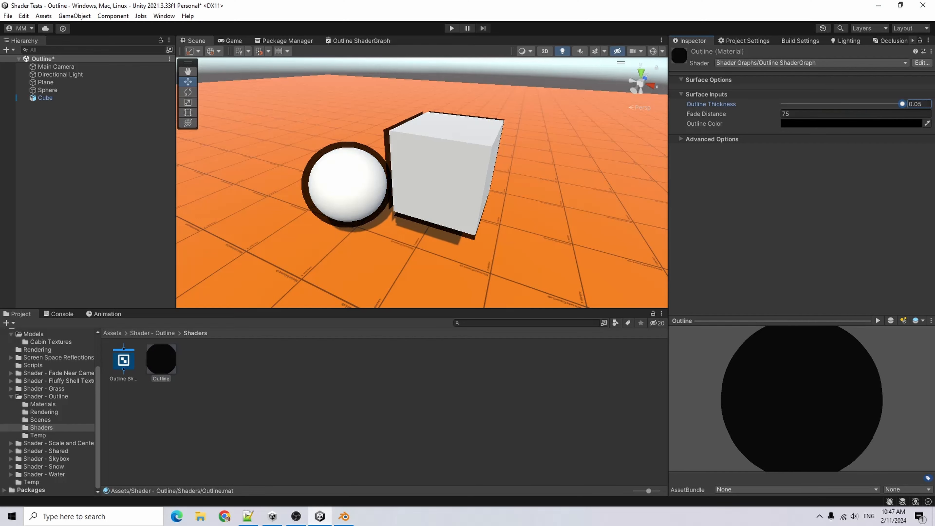
- Inspect the thick outline at the Cube's edges and corners from several angles
alt+drag(370, 209, 427, 159)
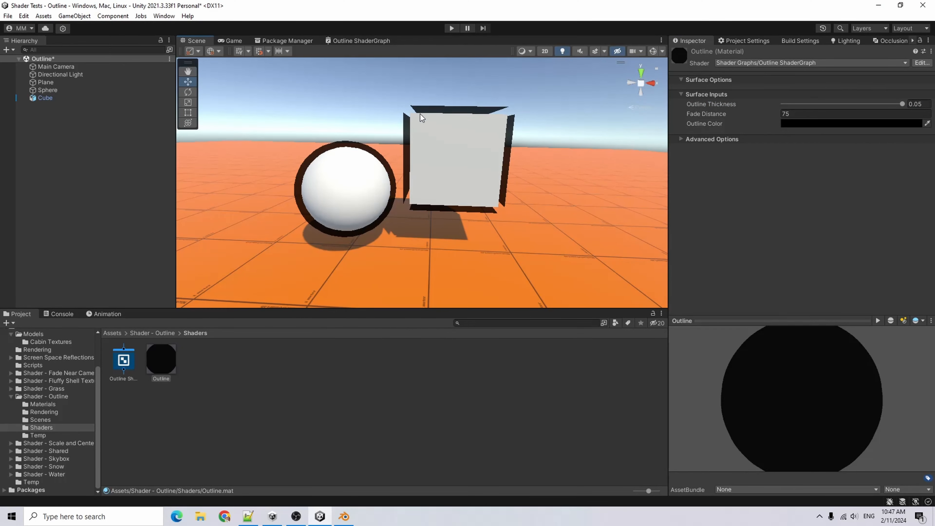
alt+drag(379, 179, 320, 161)
click(455, 170)
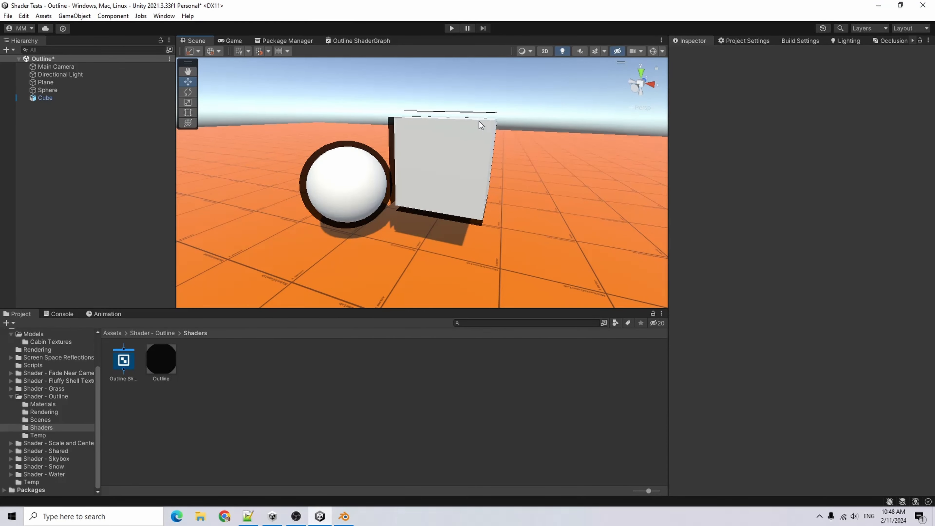
alt+drag(371, 180, 447, 208)
mouse_move(471, 174)
alt+mouse_down()
mouse_move(427, 185)
mouse_move(434, 153)
mouse_move(552, 136)
mouse_move(475, 162)
alt+mouse_up()
- Set Normals to Calculate in the import settings of the Cube model in the Models folder and apply the change
scroll(42, 358, up, 2)
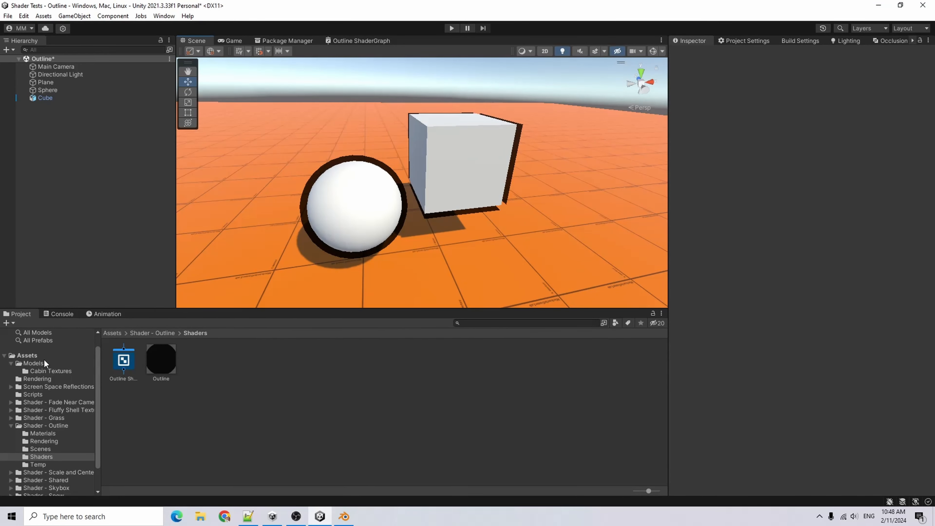
click(44, 360)
click(196, 357)
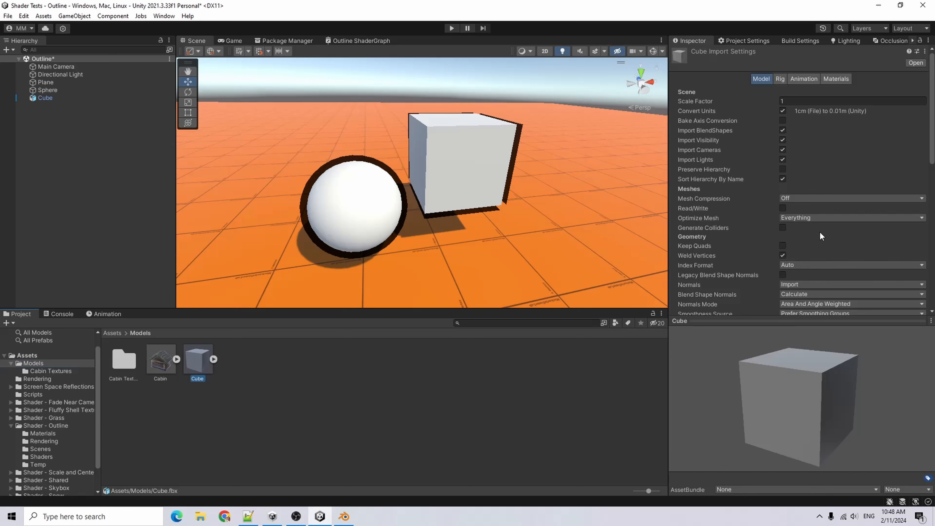
scroll(821, 236, down, 2)
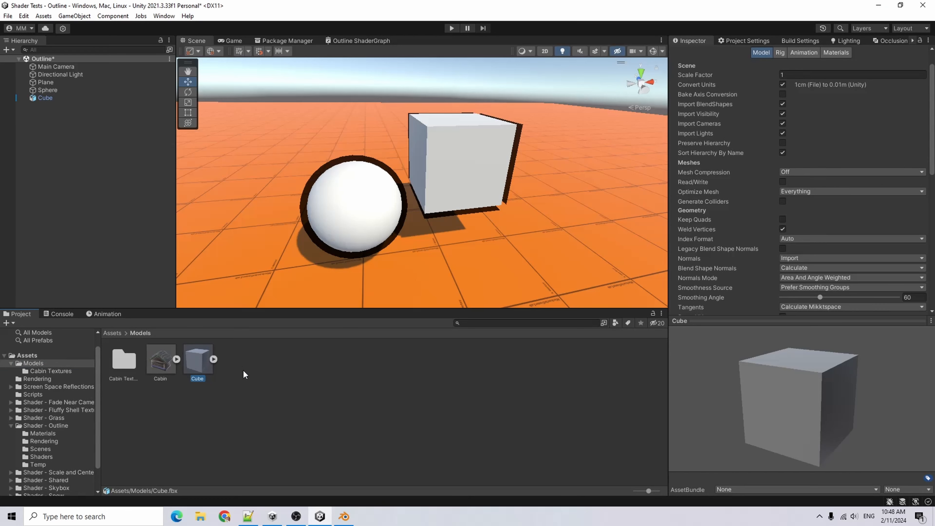
scroll(769, 263, down, 2)
scroll(767, 257, up, 1)
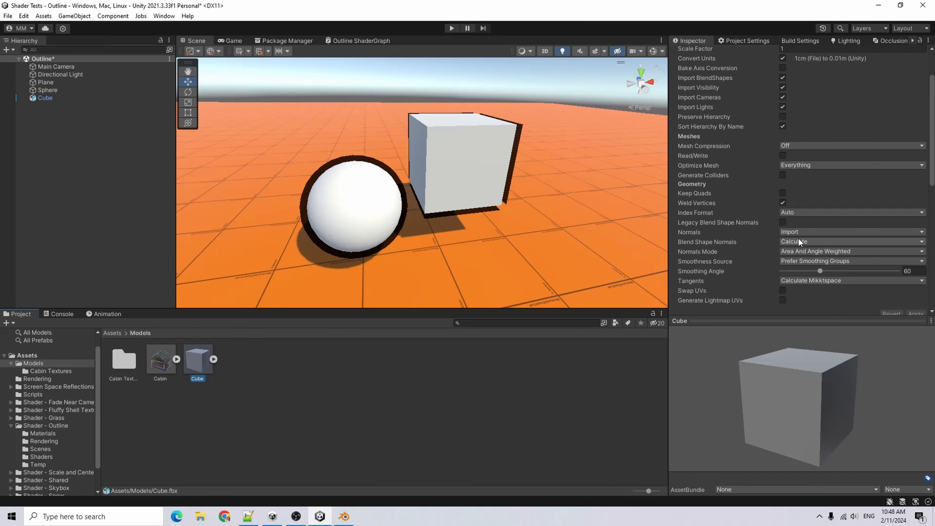
scroll(803, 229, up, 2)
scroll(890, 206, down, 5)
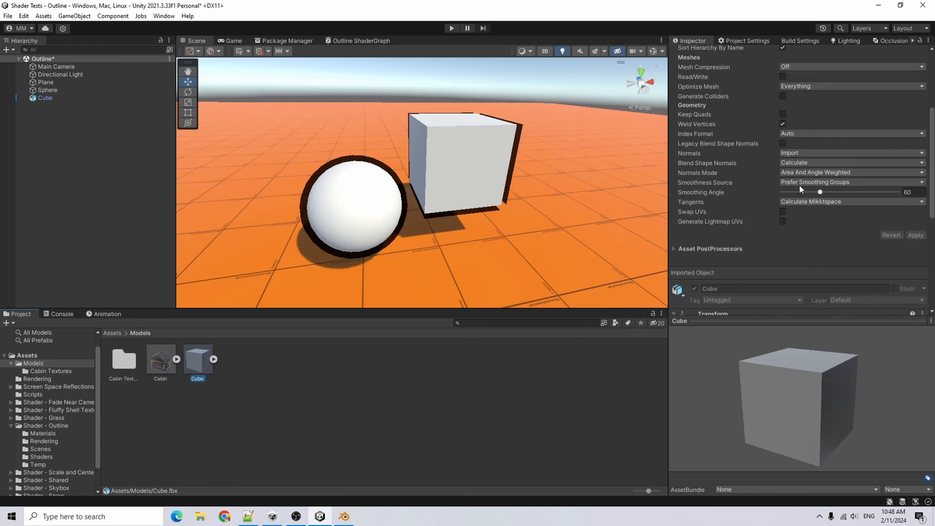
click(799, 154)
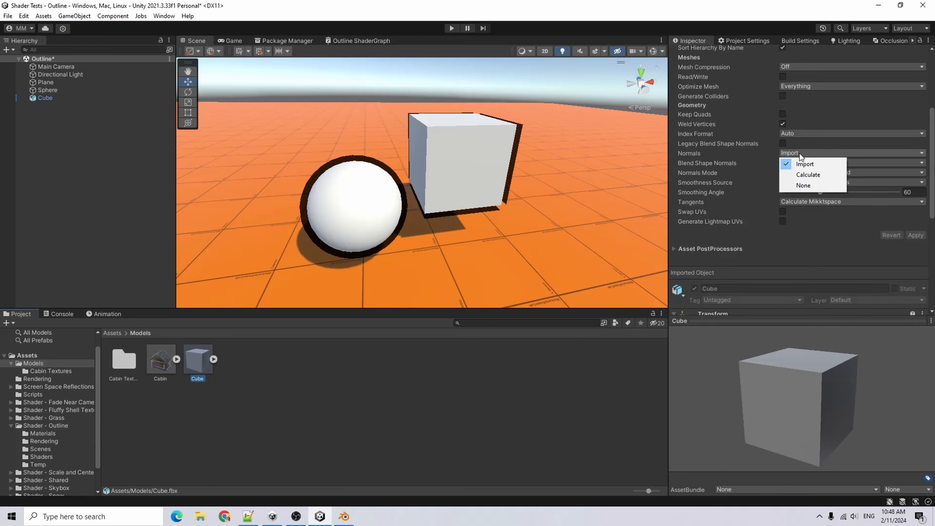
click(814, 174)
click(915, 235)
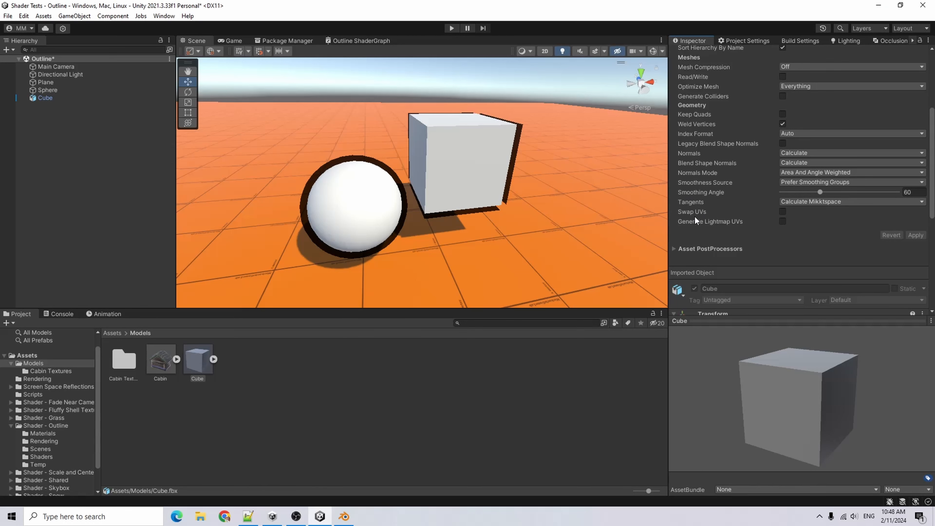
mouse_move(412, 230)
middle_down()
mouse_move(400, 244)
mouse_move(428, 242)
mouse_move(418, 242)
middle_up()
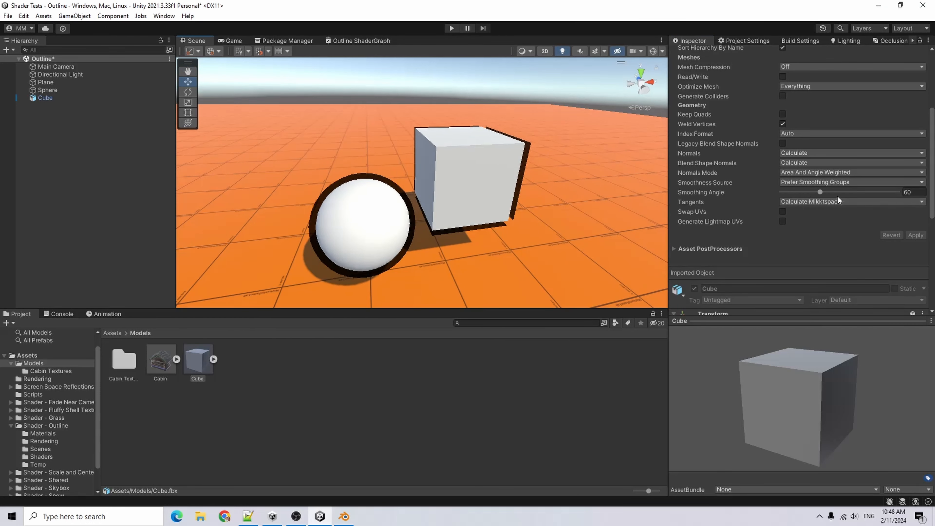
- Set the Smoothing Angle to 90 in the Cube model's import settings and apply the change
drag(820, 192, 907, 198)
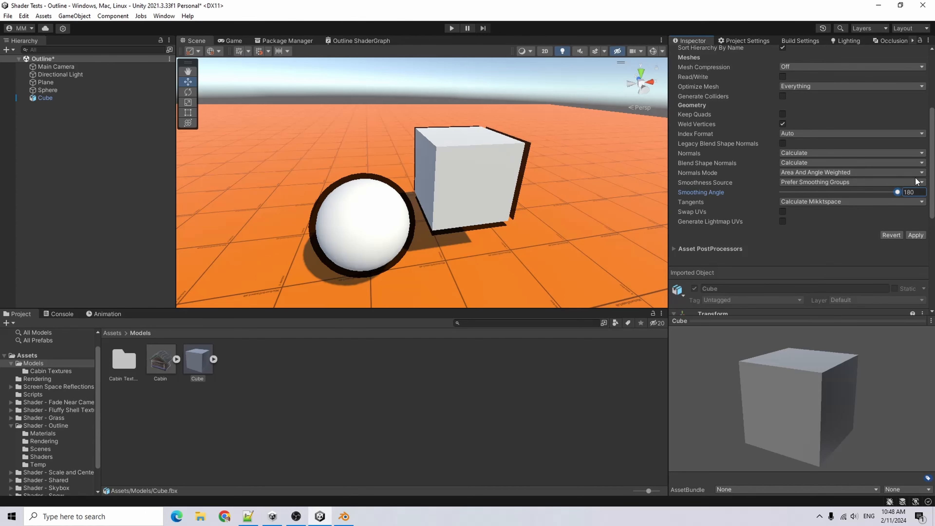
key(BackSpace)
key(BackSpace)
key(BackSpace)
text(90)
click(915, 235)
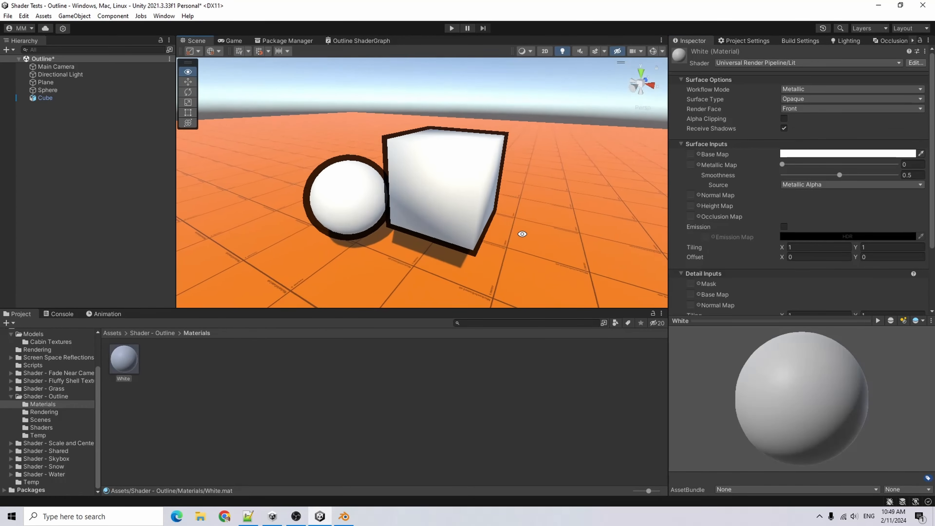
- Inspect the outlines of the Cube and the Sphere from several angles and from far away
alt+drag(520, 232, 419, 213)
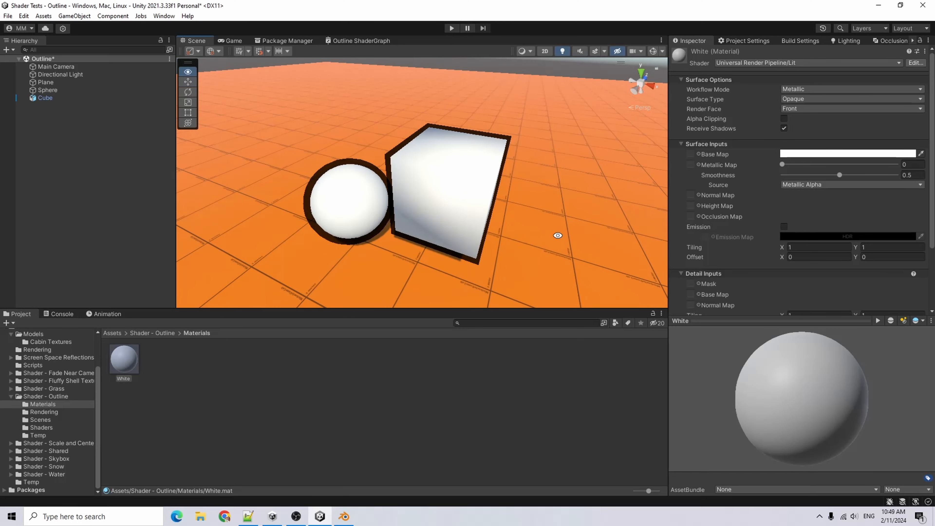
alt+drag(557, 234, 403, 240)
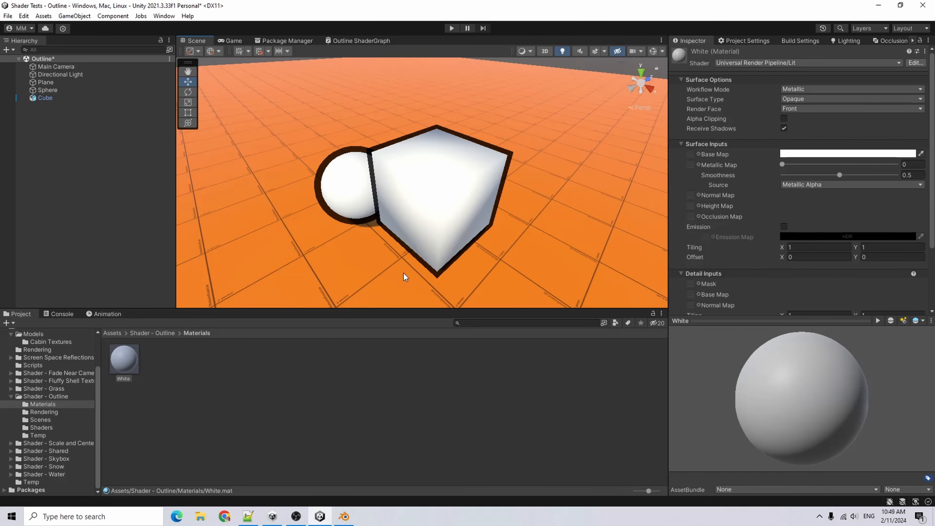
click(507, 400)
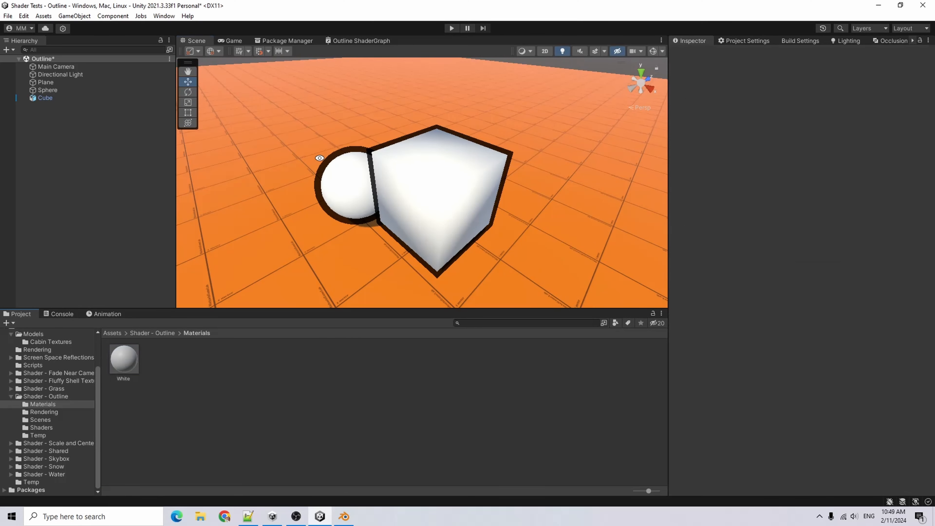
alt+drag(449, 210, 315, 133)
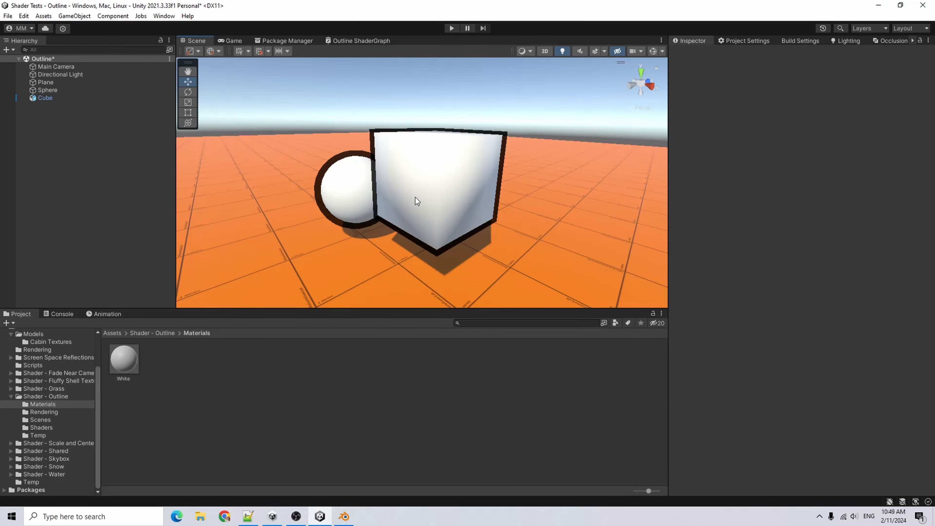
alt+drag(400, 177, 464, 245)
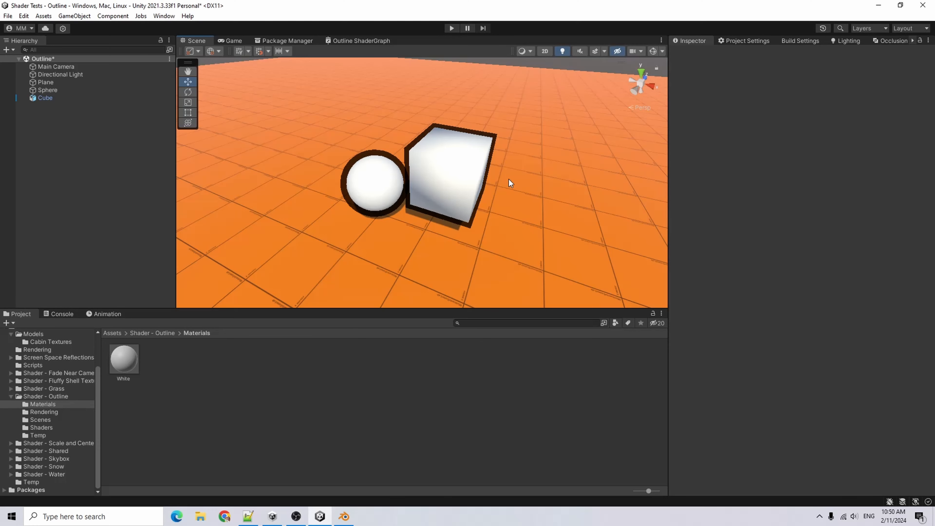
scroll(430, 214, down, 10)
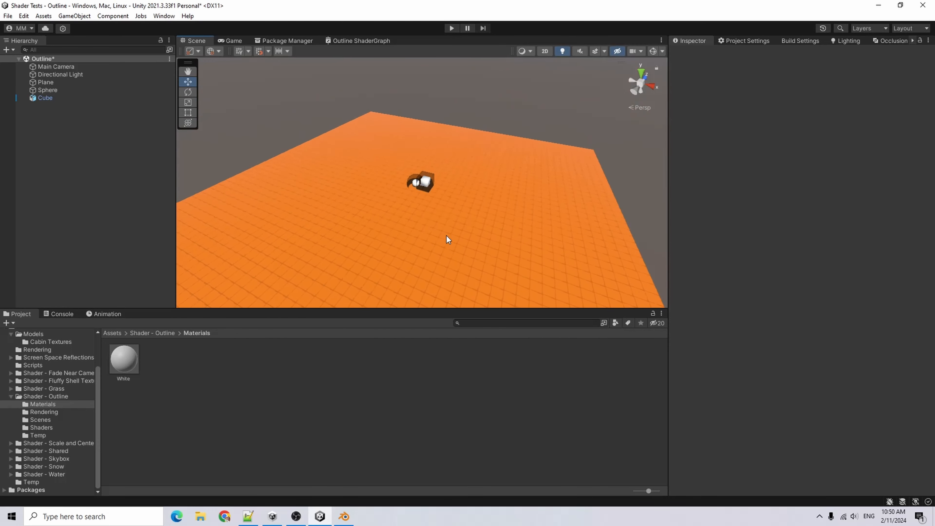
scroll(441, 230, down, 6)
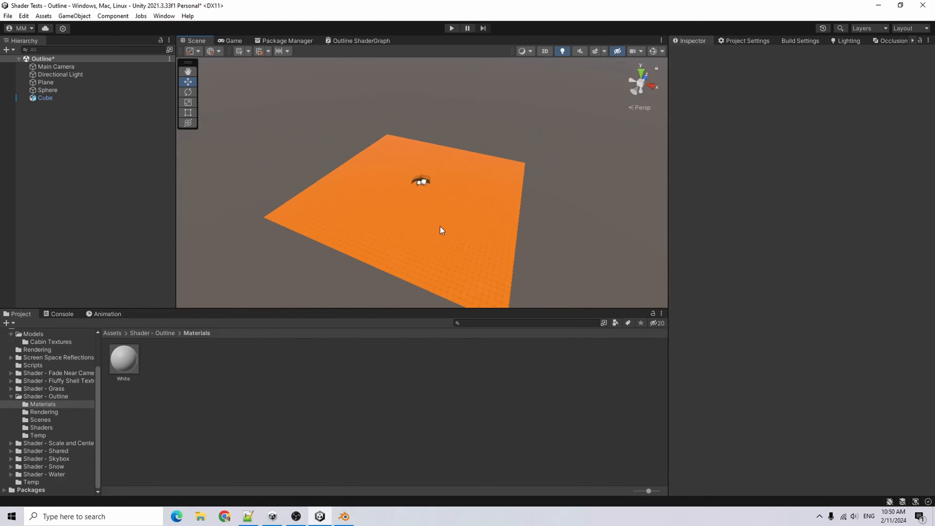
scroll(482, 220, up, 8)
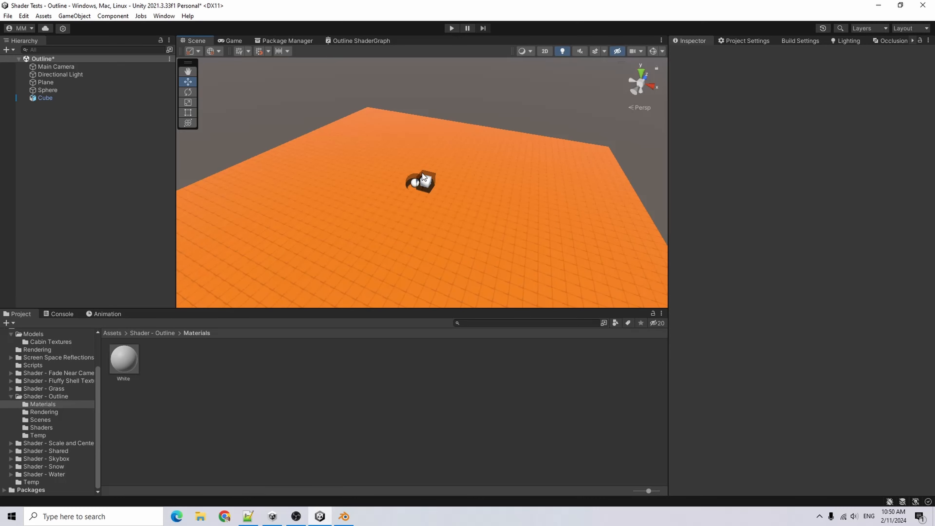
scroll(442, 202, up, 3)
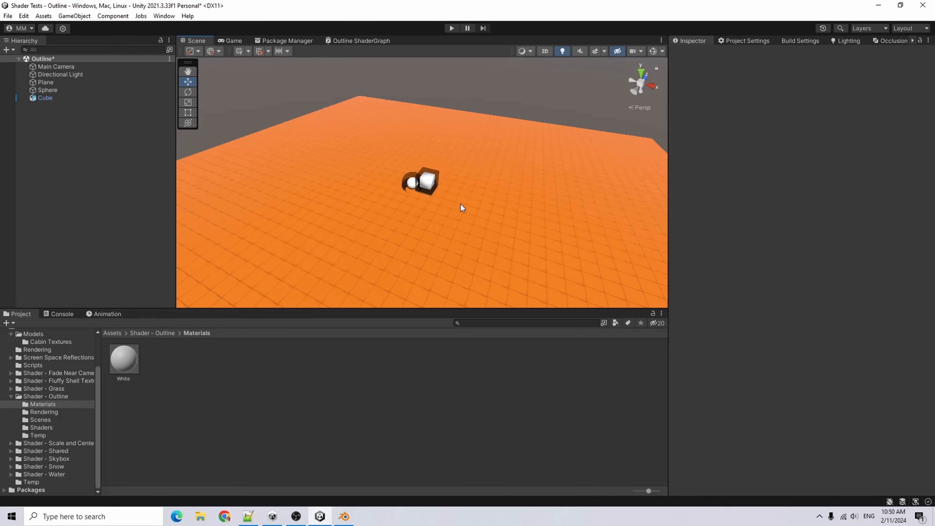
- Set the Outline Thickness to 0.01 on the Outline material in the Shader - Outline Shaders folder and check the result up close
click(42, 427)
click(161, 360)
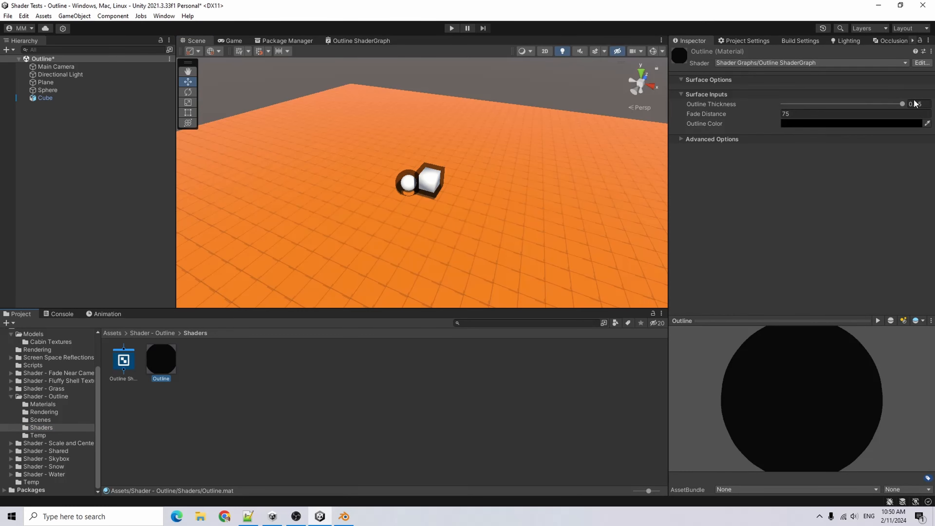
click(910, 105)
key(BackSpace)
text(0.01)
scroll(464, 232, up, 5)
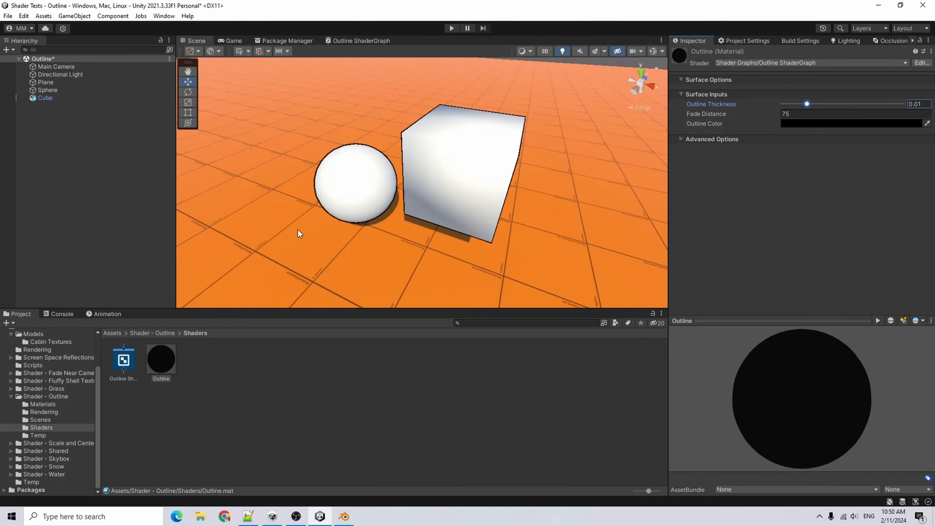
alt+drag(317, 233, 309, 204)
alt+drag(547, 267, 526, 148)
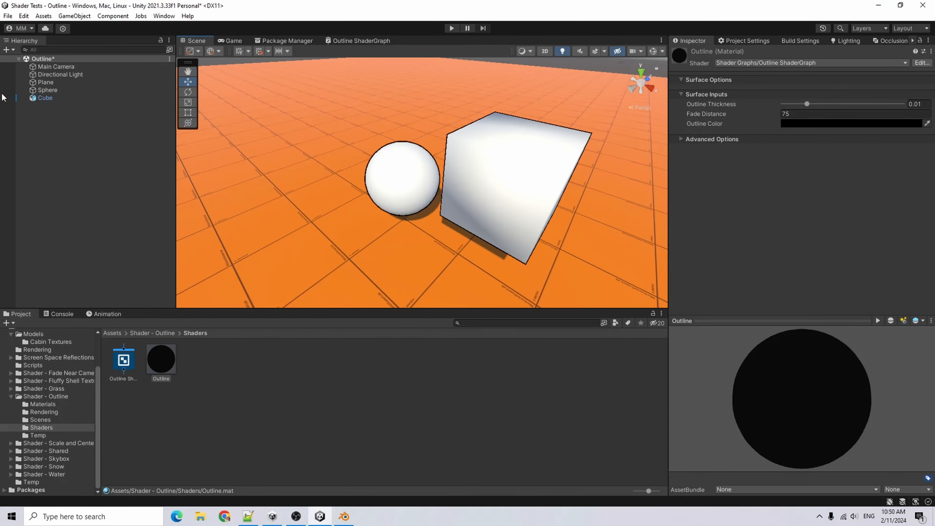
- Duplicate the Outline material and add the copy to the Cube's Mesh Renderer materials
click(61, 99)
click(152, 370)
click(268, 413)
click(150, 360)
key(ctrl+d)
click(56, 98)
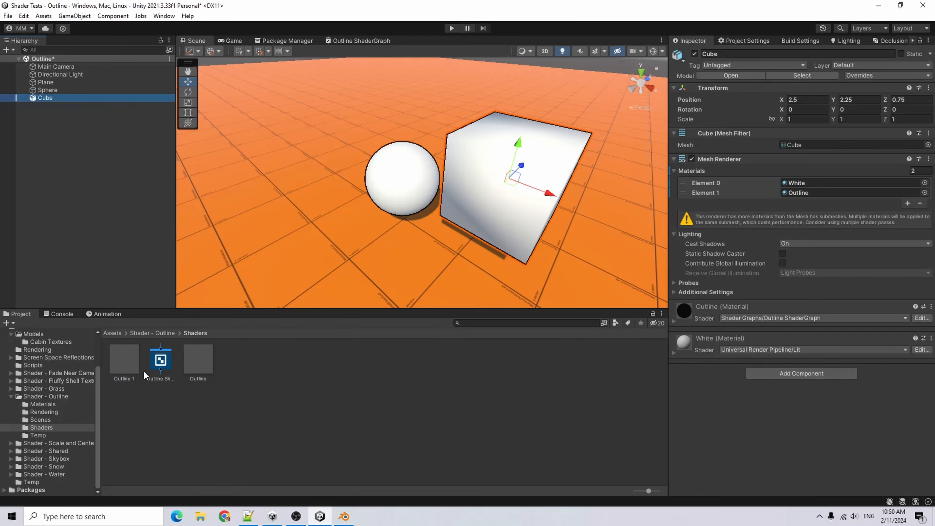
drag(113, 361, 705, 182)
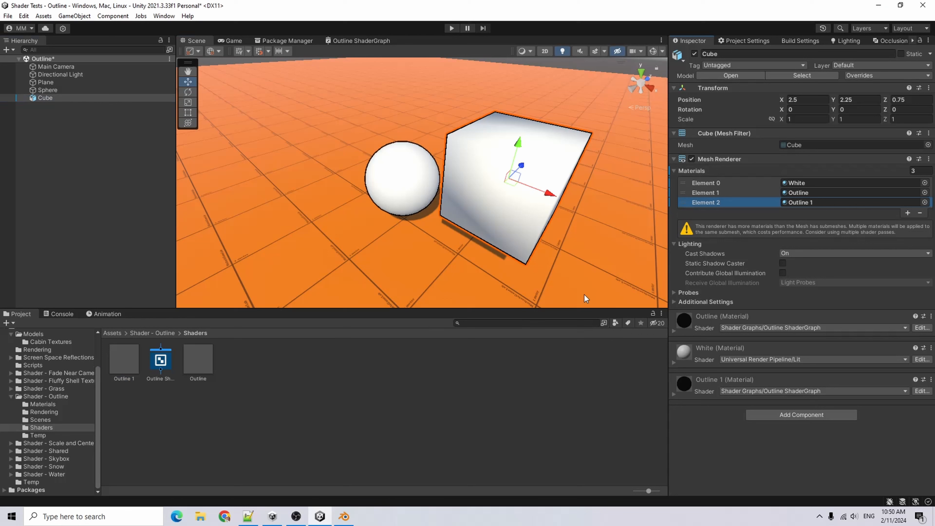
- Set the Outline 1 material's Outline Color to white and increase its Outline Thickness
click(127, 355)
click(797, 123)
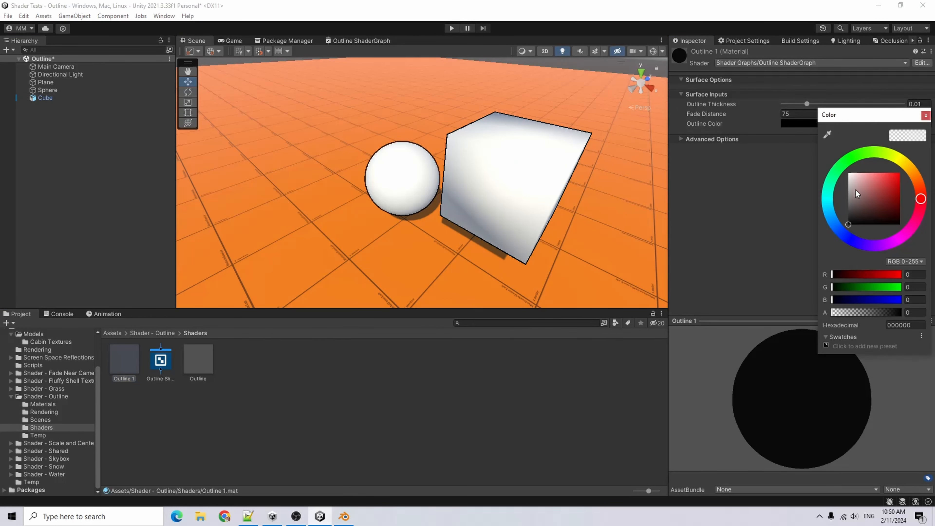
drag(856, 191, 783, 96)
click(926, 116)
click(928, 104)
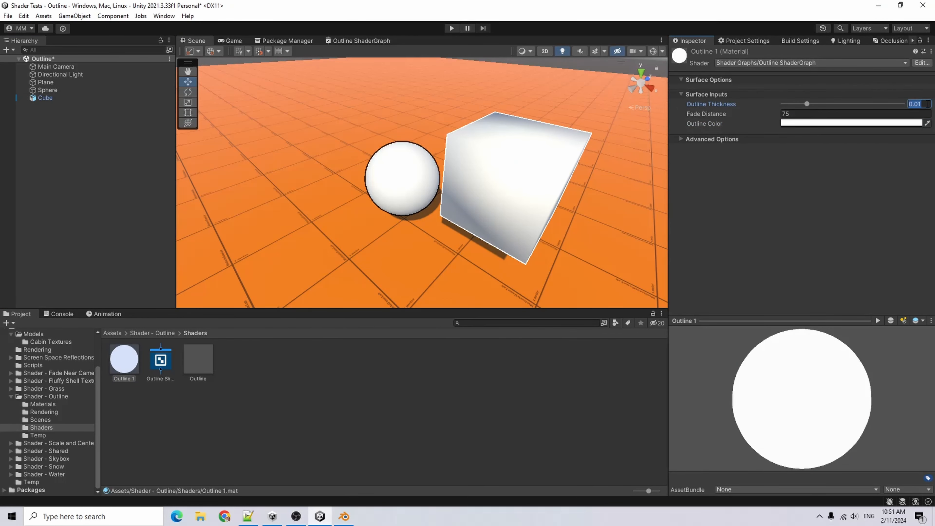
- Reorder the Cube's Mesh Renderer materials to Outline 1, White, Outline
click(52, 98)
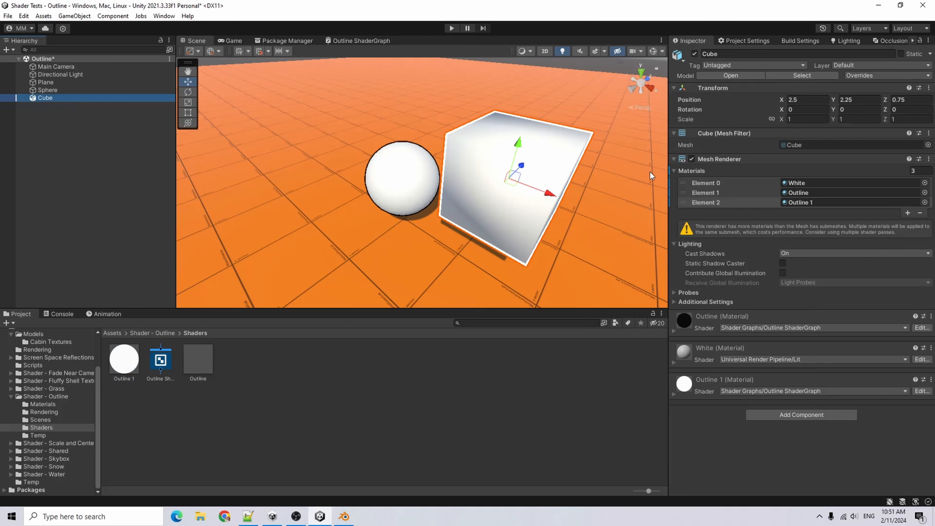
alt+drag(533, 212, 493, 123)
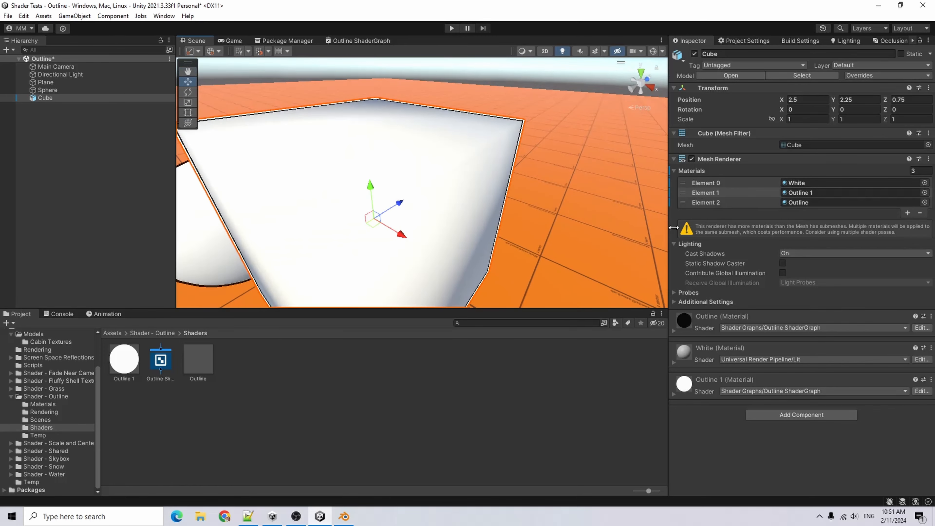
drag(689, 197, 684, 183)
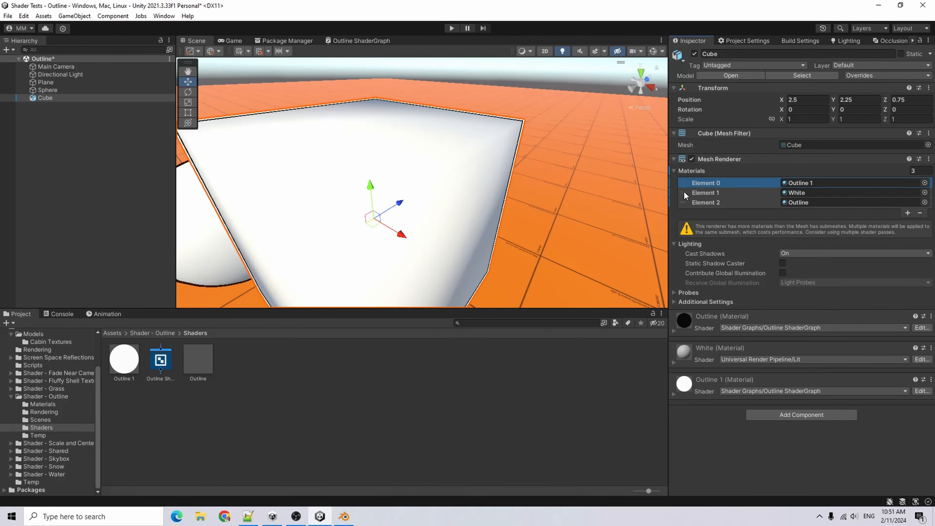
- Set the Outline Thickness to 0.025 on the Outline material and to 0.05 on the Outline 1 material
click(198, 359)
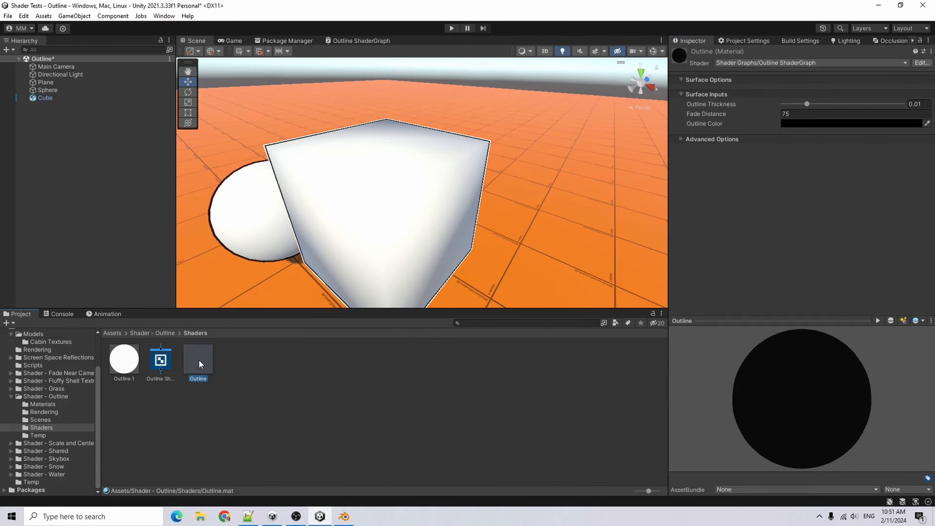
drag(806, 104, 846, 105)
click(919, 104)
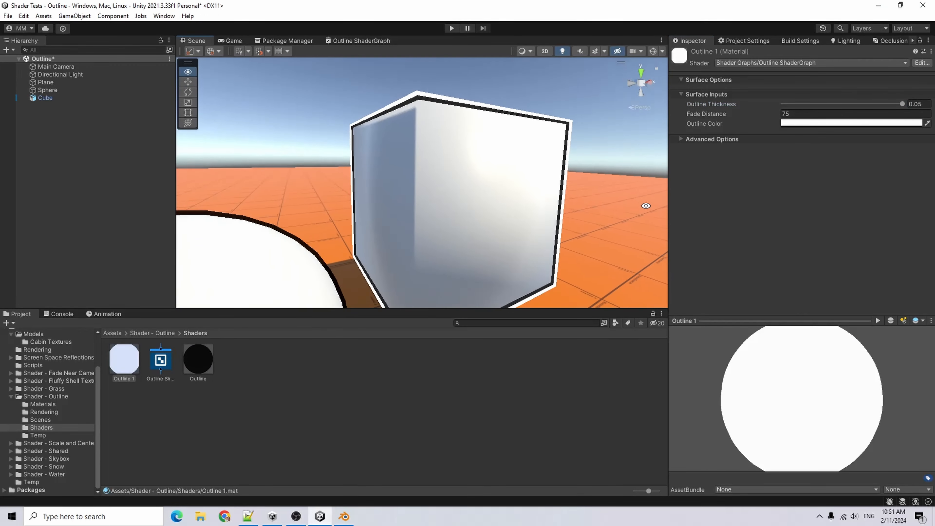
alt+drag(646, 205, 349, 246)
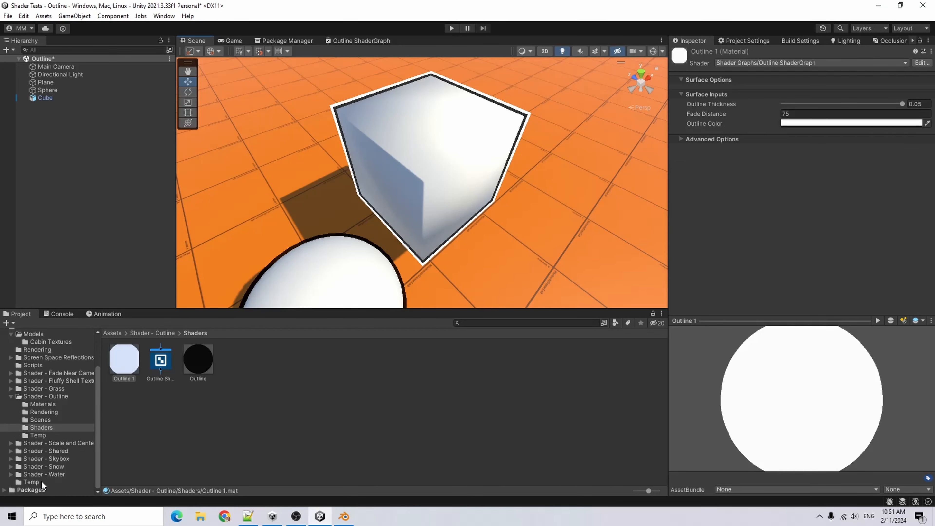
- Place the Tree 1 model from the Shader - Shared Models folder in the scene beside the cube and sphere
click(54, 452)
double_click(161, 359)
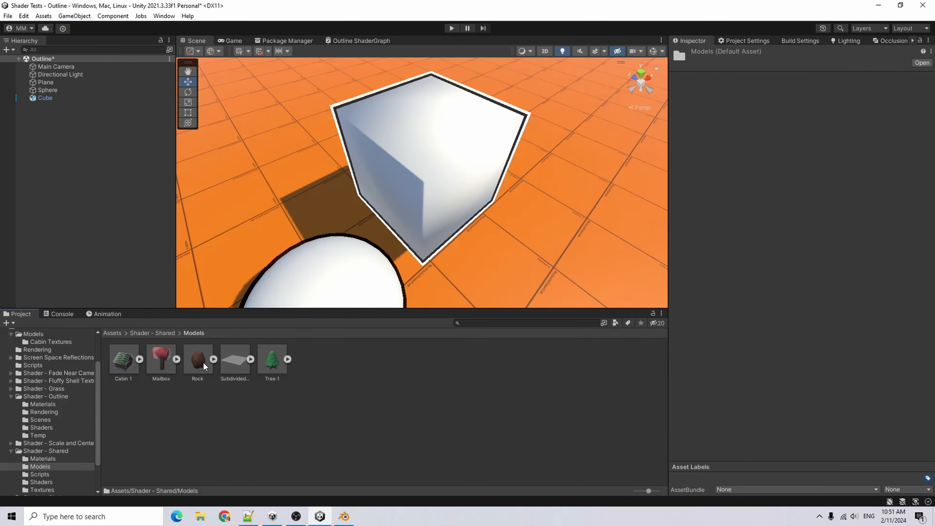
drag(273, 359, 283, 180)
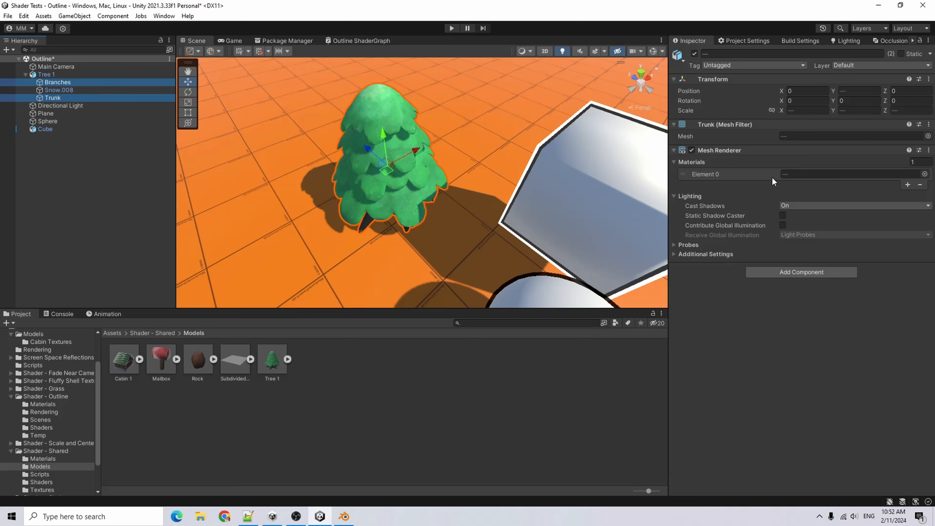
- Add a second material slot to Tree 1's Branches and Trunk and assign the Outline material to it
click(920, 185)
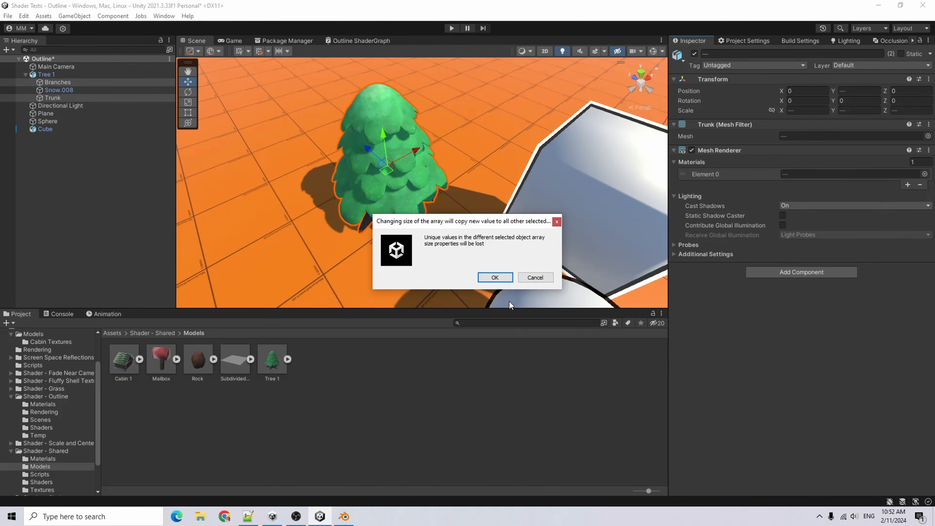
key(Return)
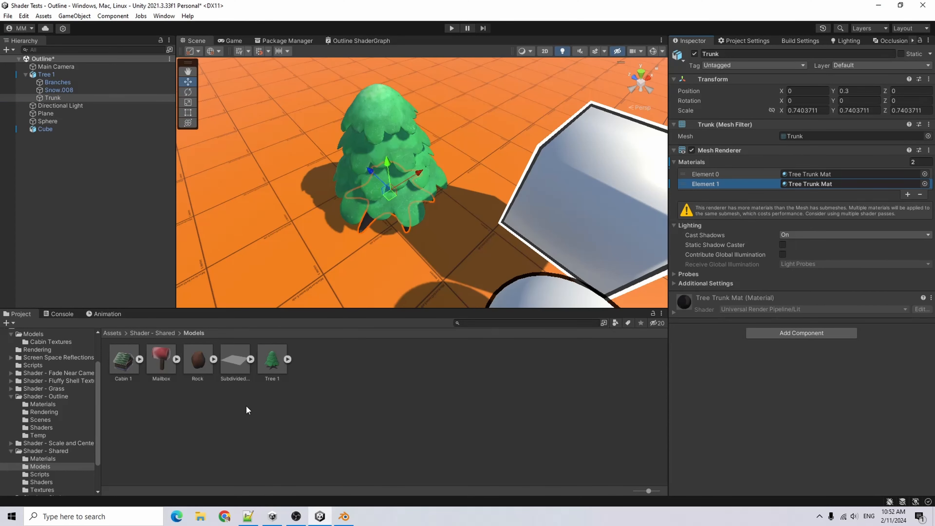
click(41, 428)
drag(197, 364, 761, 220)
drag(761, 220, 803, 184)
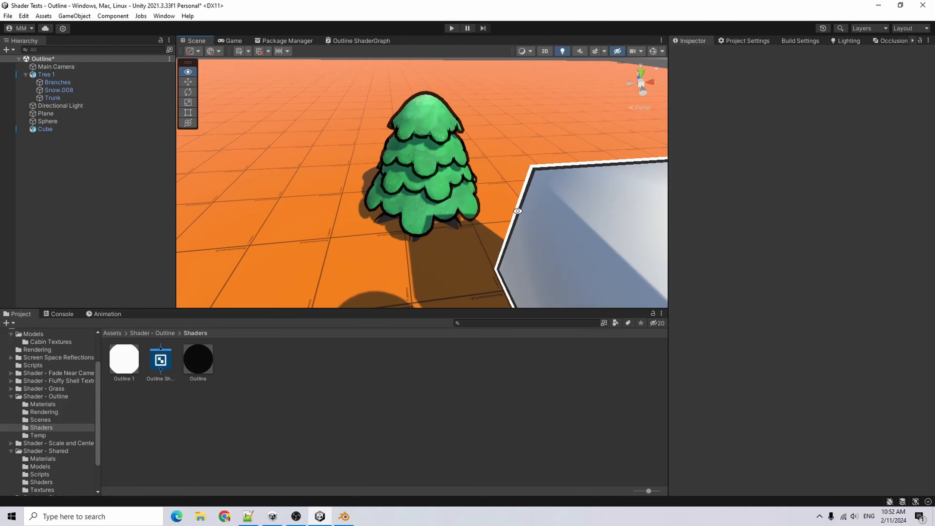
- Check the tree's outline down to the trunk and set Tree 1's Y position to 0.15
alt+drag(516, 206, 313, 230)
alt+drag(490, 232, 398, 228)
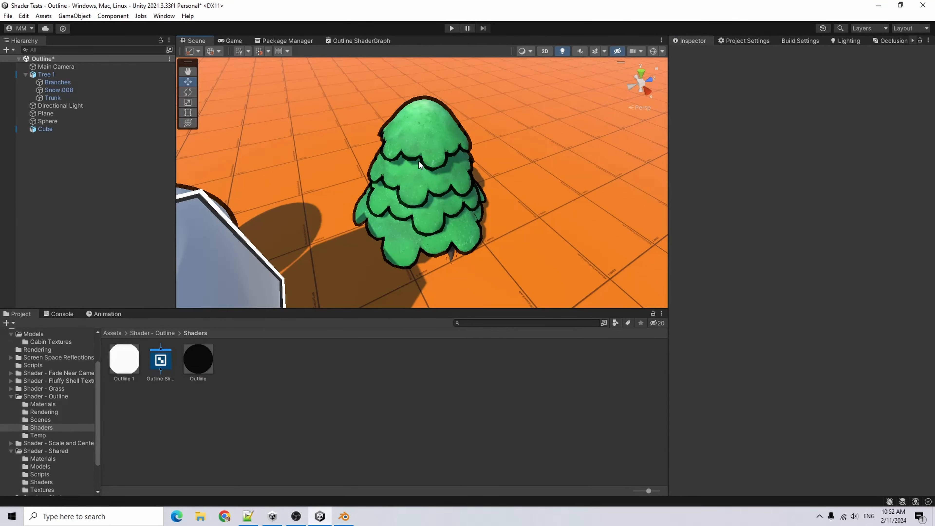
alt+drag(469, 301, 452, 225)
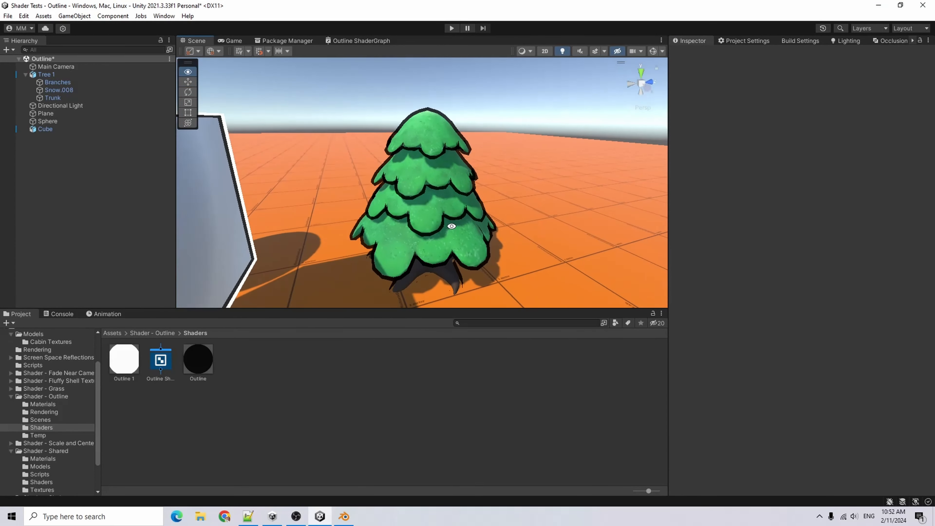
middle_drag(441, 261, 441, 208)
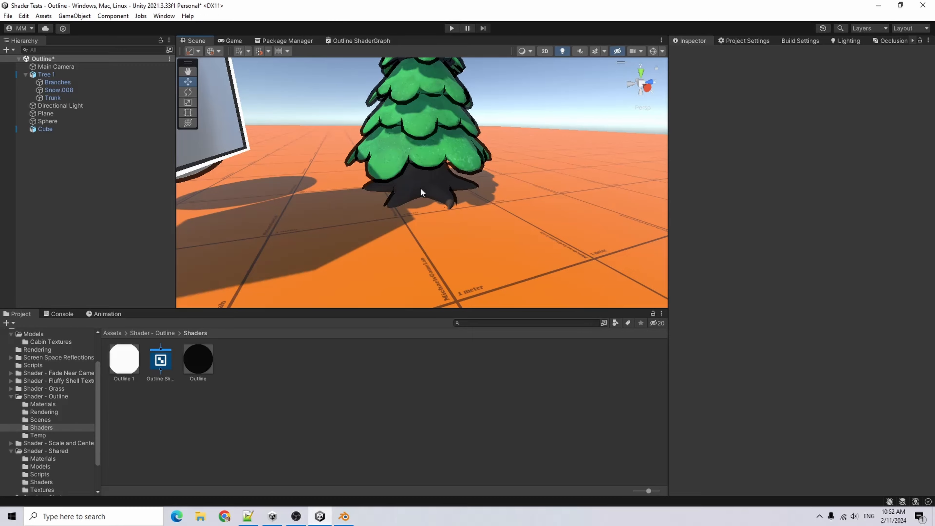
alt+drag(422, 191, 368, 260)
click(52, 75)
middle_drag(513, 159, 489, 183)
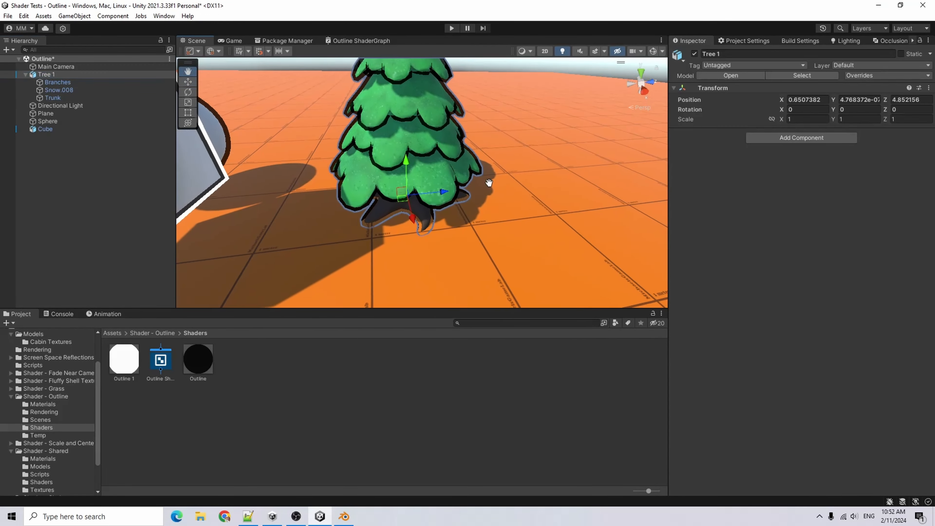
click(873, 99)
text(.15)
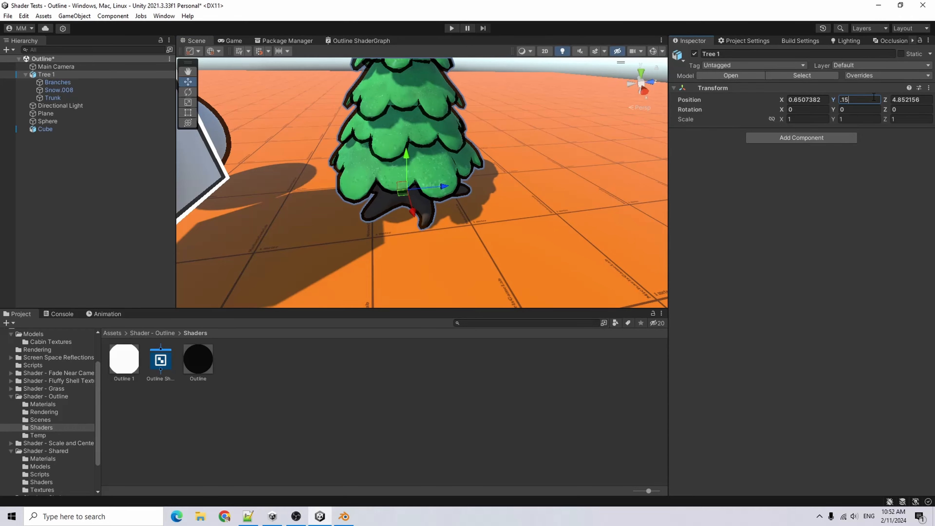
- Try a thicker outline on the Outline material, and set its Outline Thickness to 0.01
alt+drag(383, 235, 526, 215)
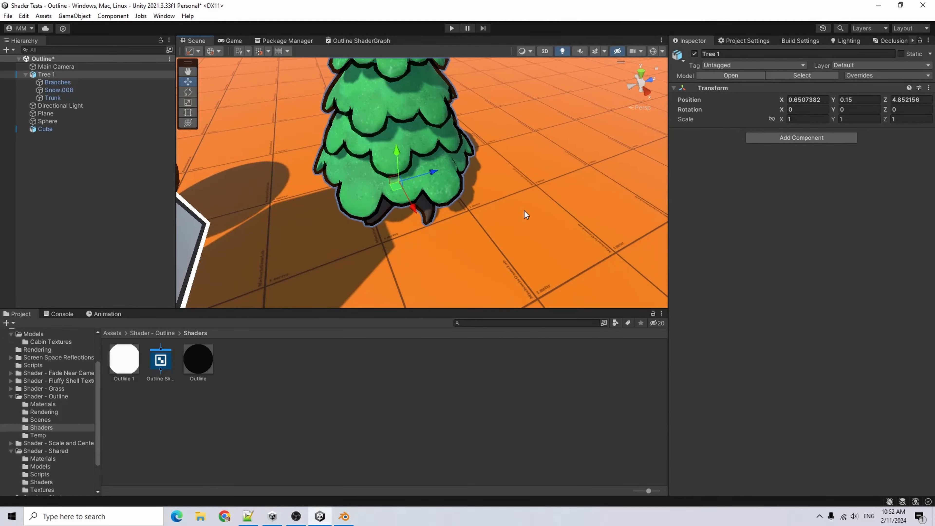
scroll(565, 197, down, 5)
alt+drag(286, 215, 595, 175)
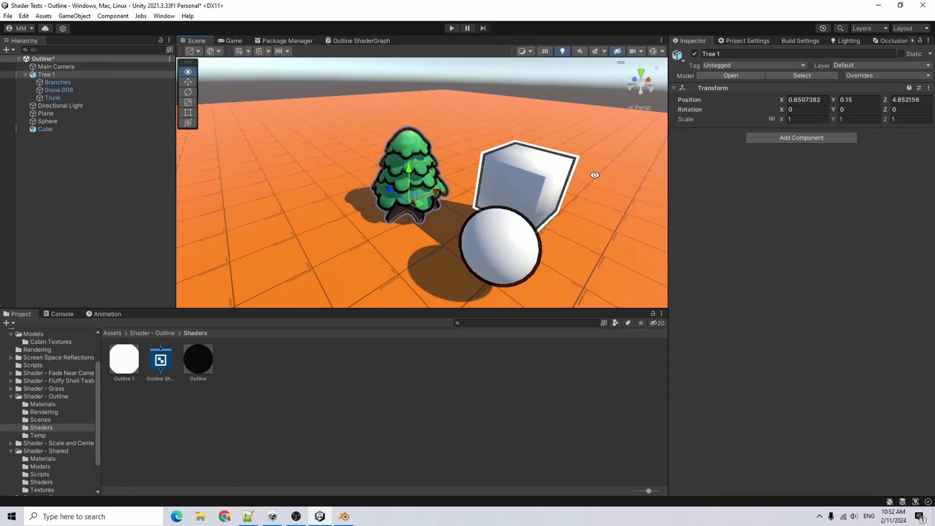
click(198, 363)
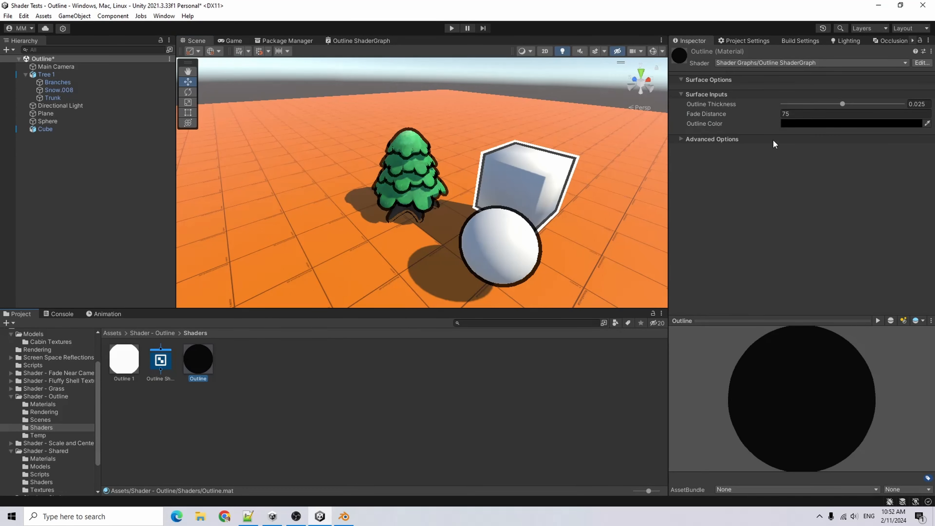
click(918, 104)
text(0.05)
key(Return)
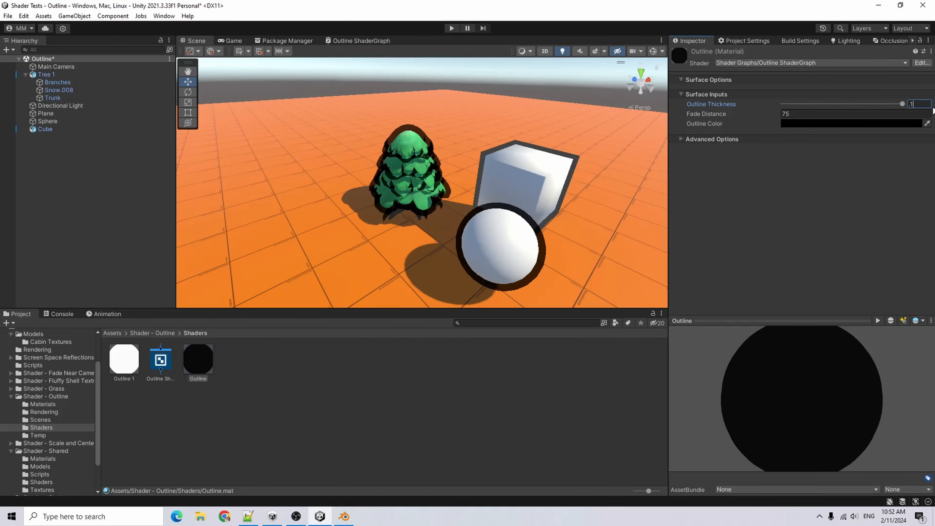
click(919, 104)
text(0.01)
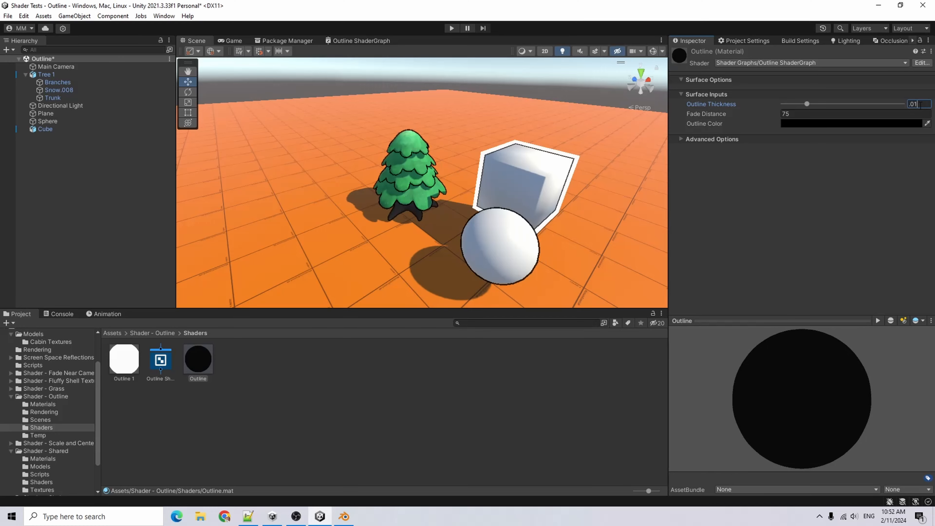
key(Return)
- Set the Outline 1 material's Outline Thickness to 0.02 and view the cube's double outline
click(134, 364)
click(919, 104)
key(Return)
alt+drag(549, 229, 403, 234)
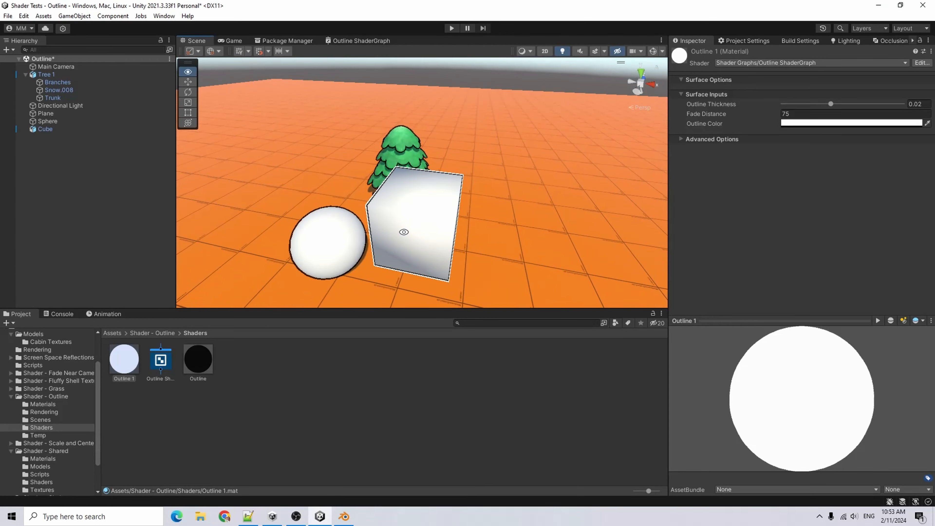